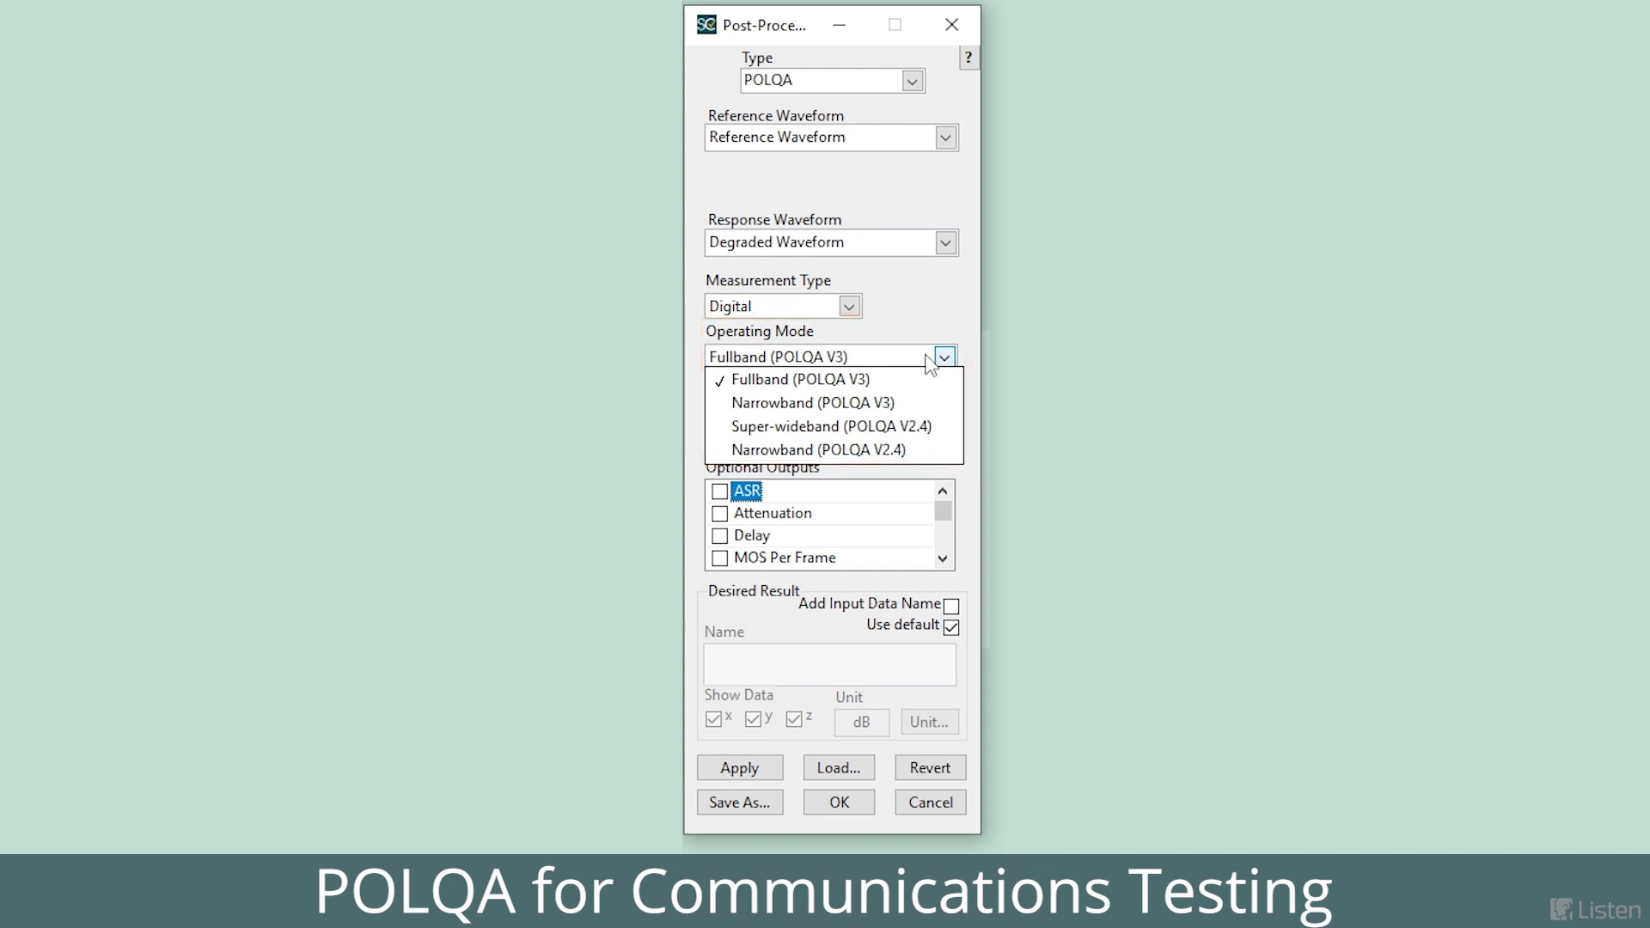
Enable the SNR optional output in the POLQA post-processing step and apply the processing.
left_click(839, 802)
left_click_drag(777, 382, 928, 538)
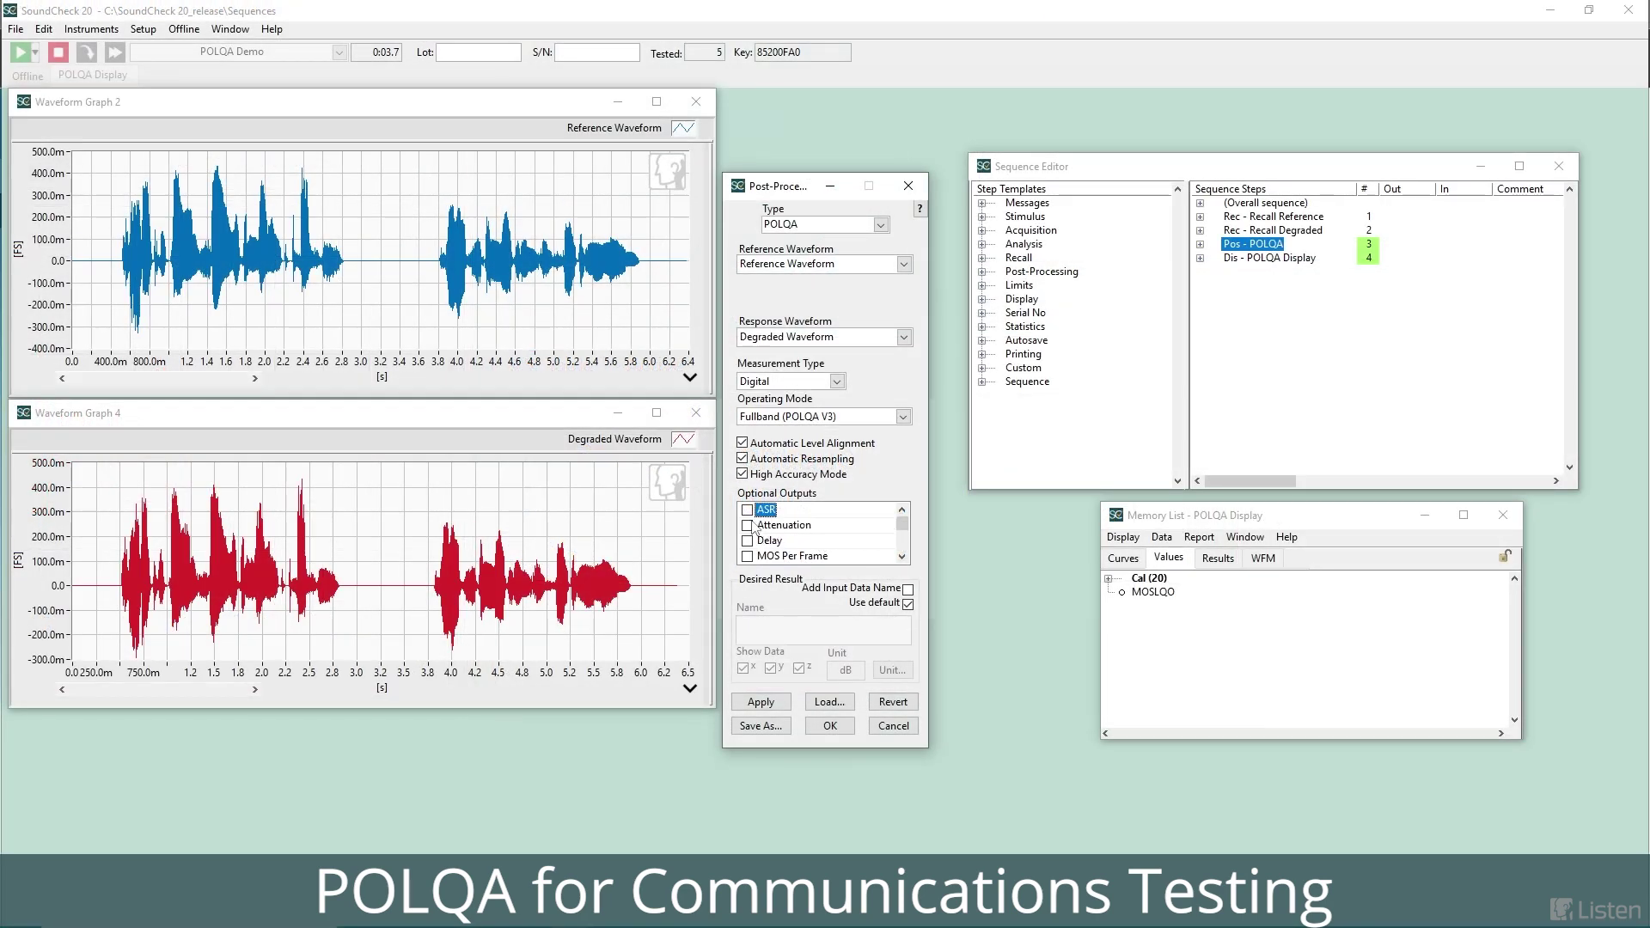
scroll(750, 531, "down", 3)
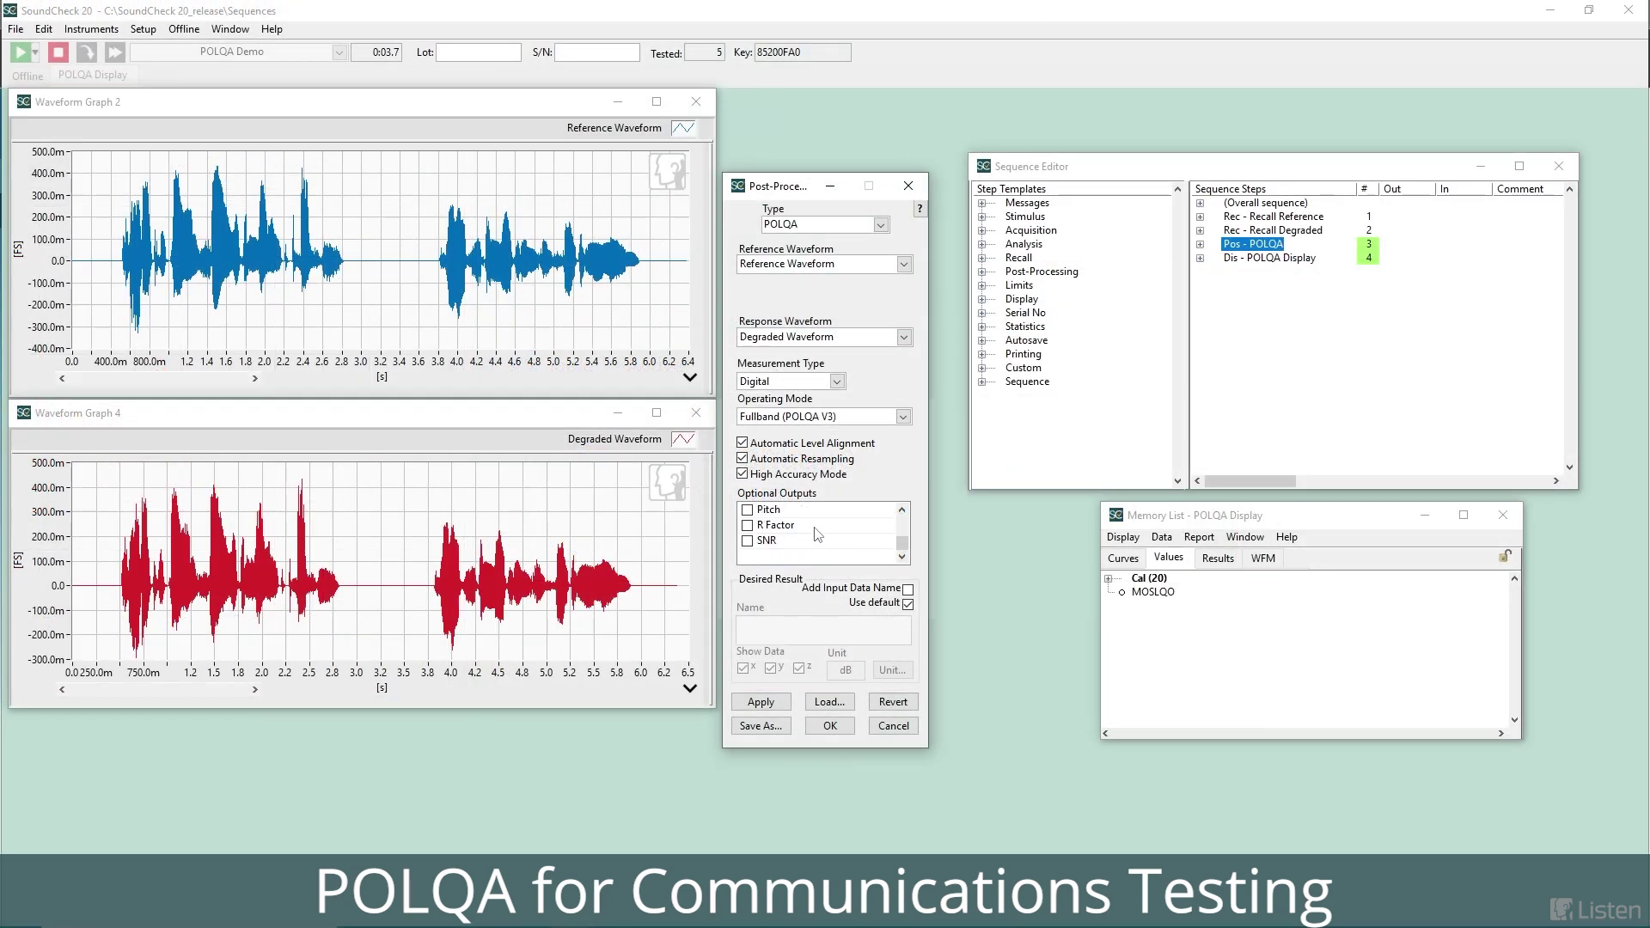
left_click(746, 541)
left_click(761, 702)
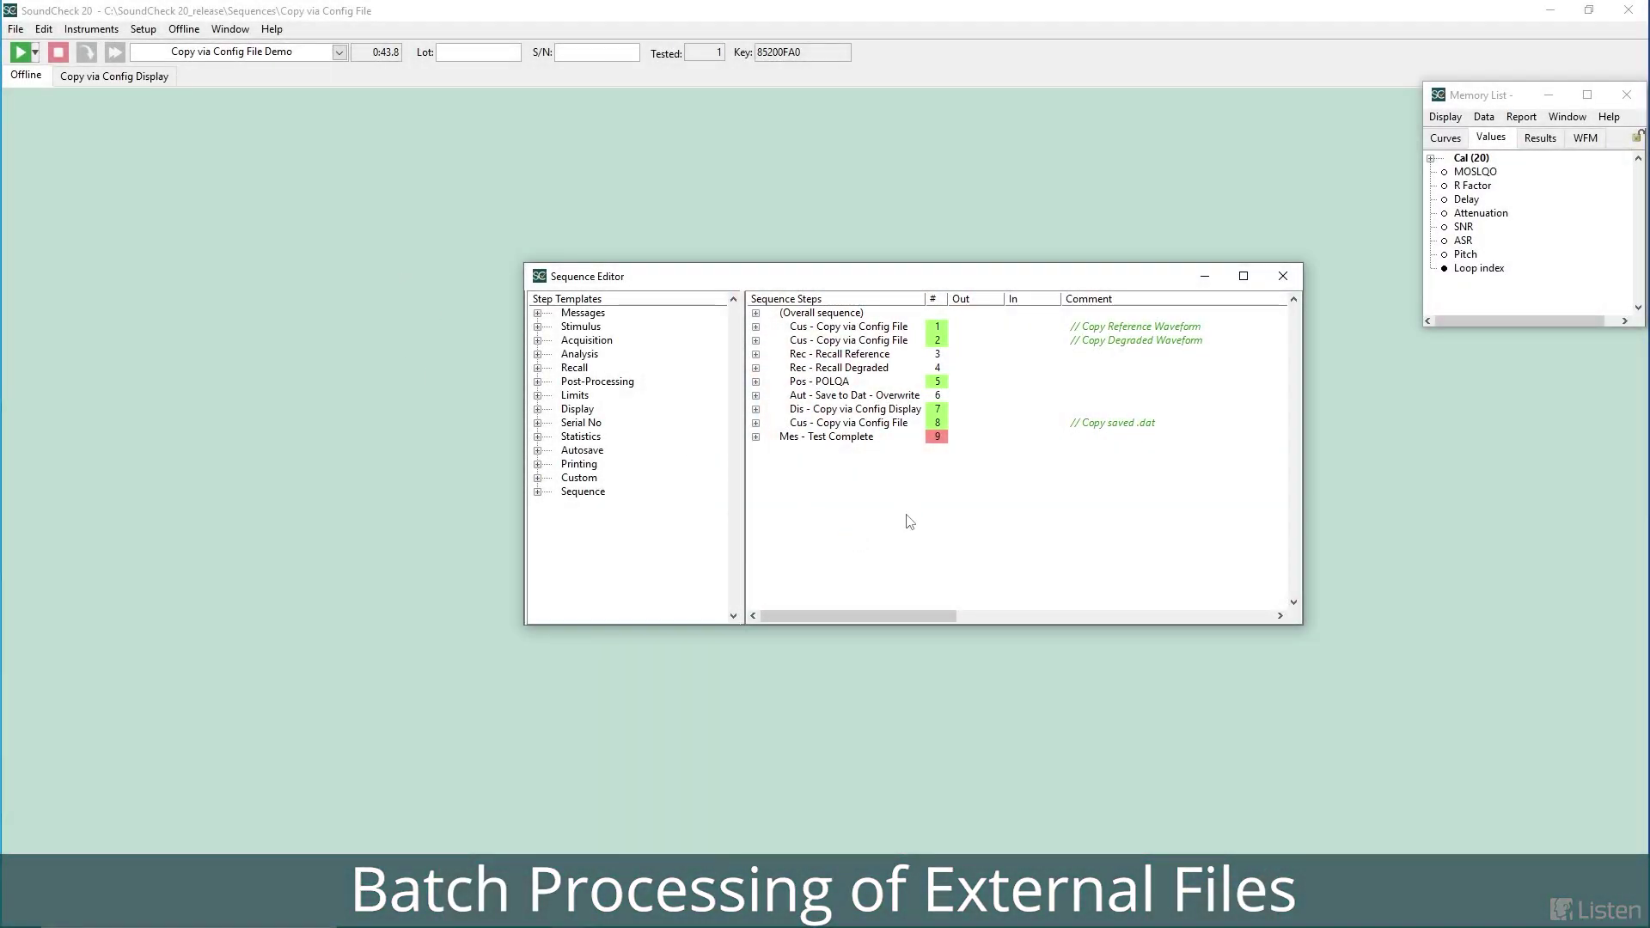
Open the sequence's POLQA step and choose Reference Waveform as reference and Degraded Waveform as response, confirming the settings.
double_click(844, 384)
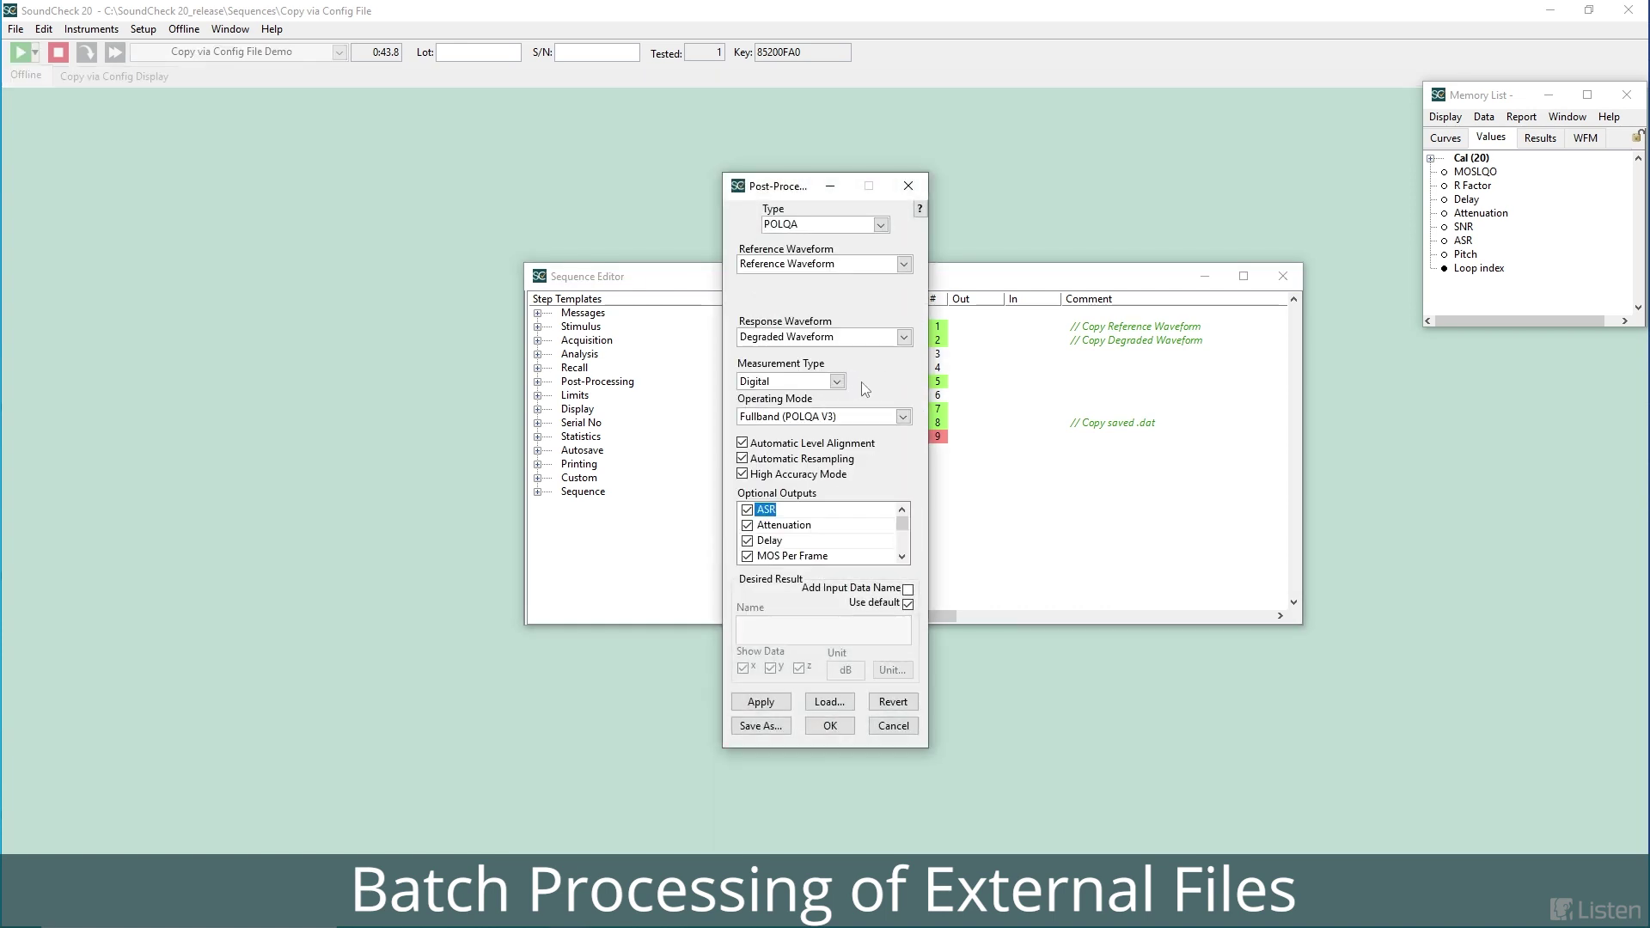
left_click(896, 268)
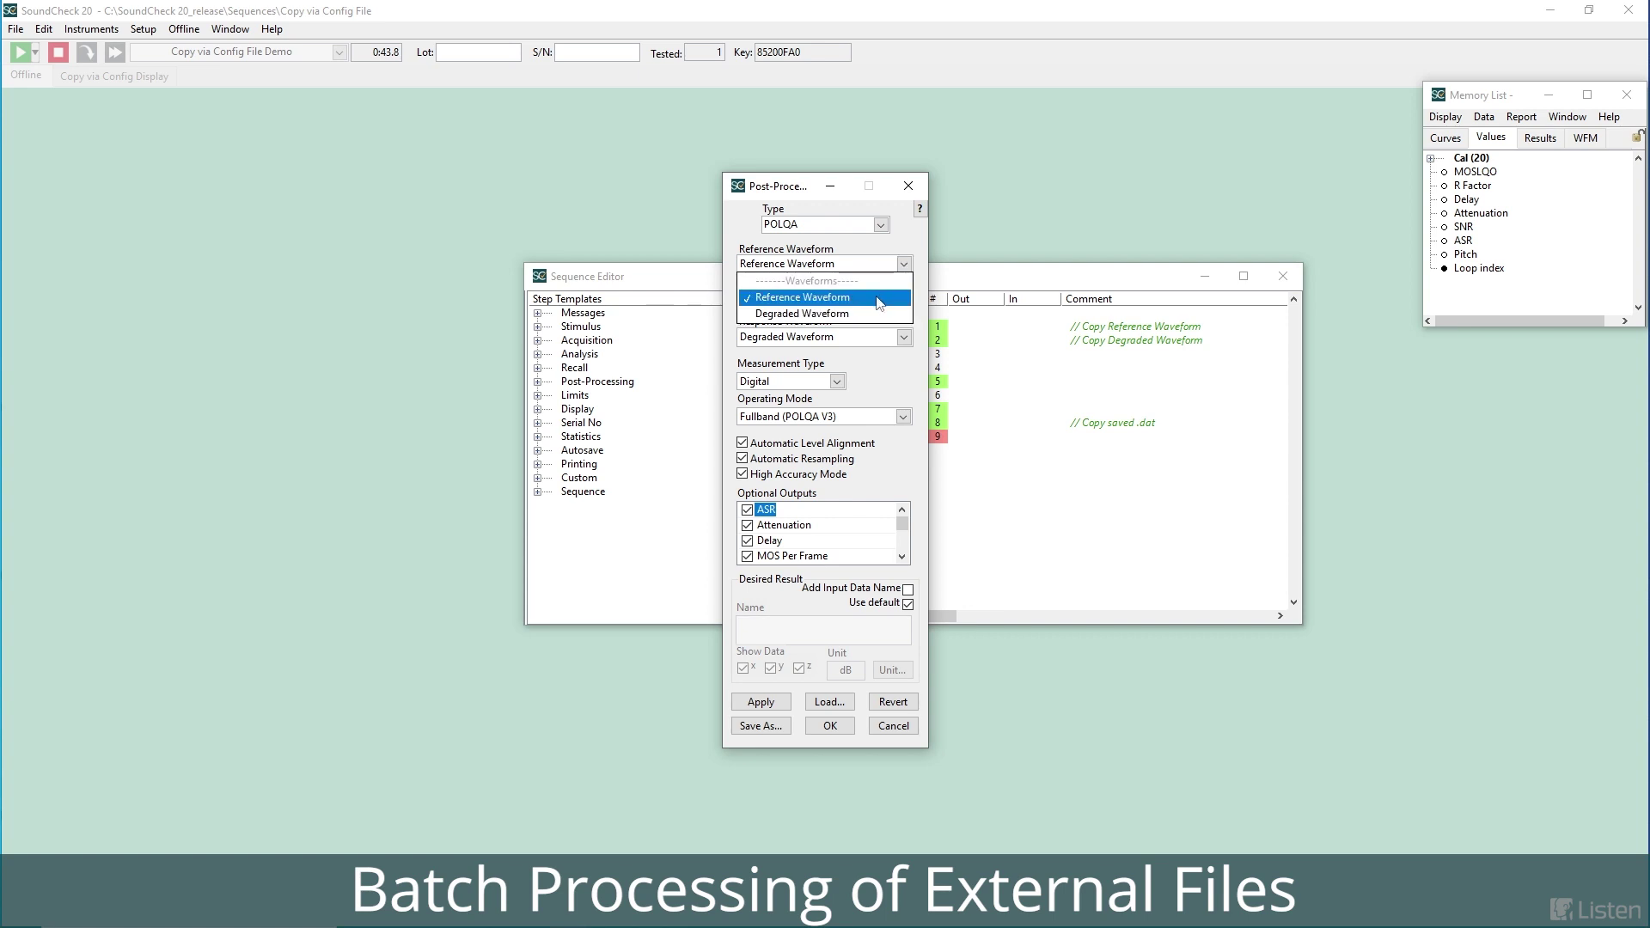
left_click(878, 302)
left_click(883, 341)
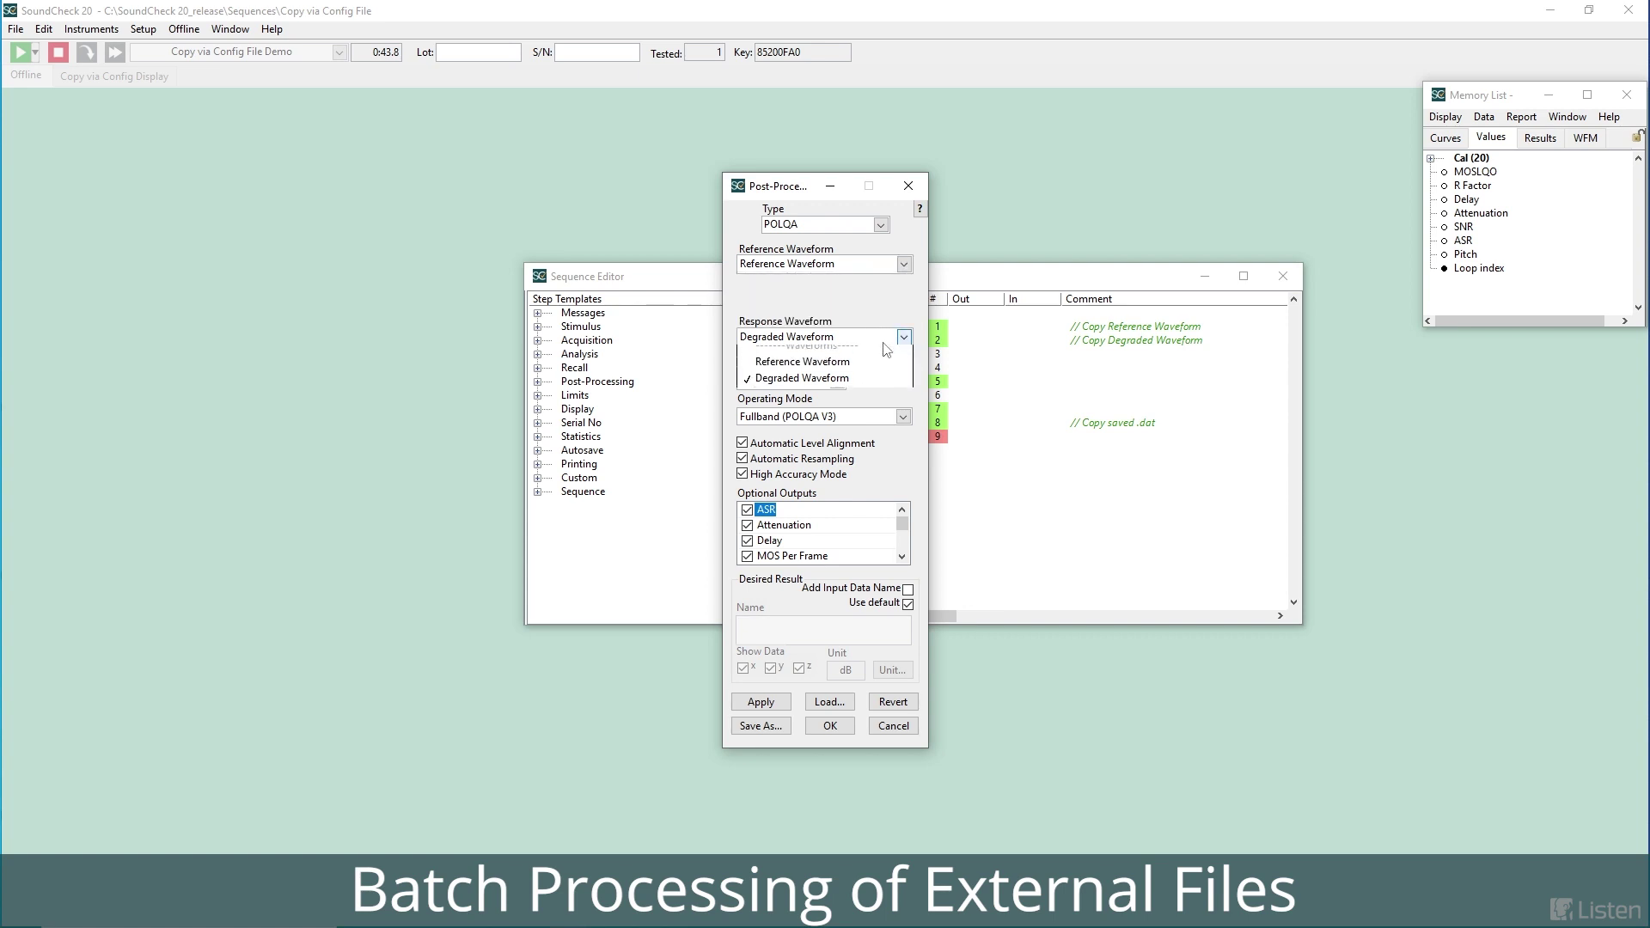
left_click(883, 389)
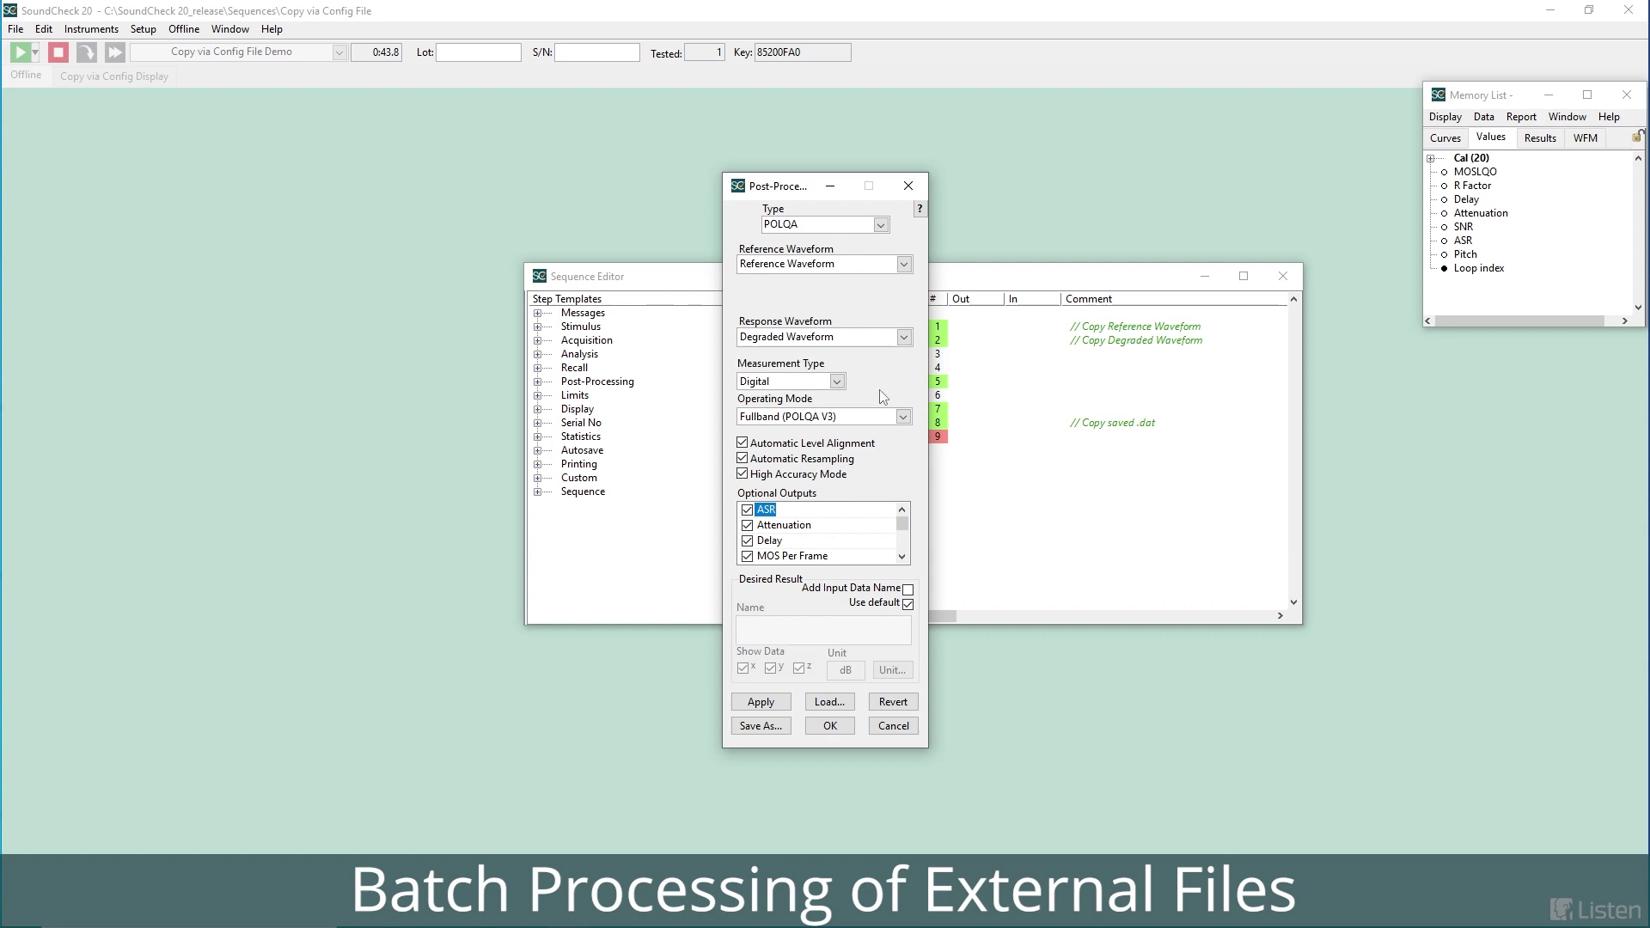
left_click(830, 726)
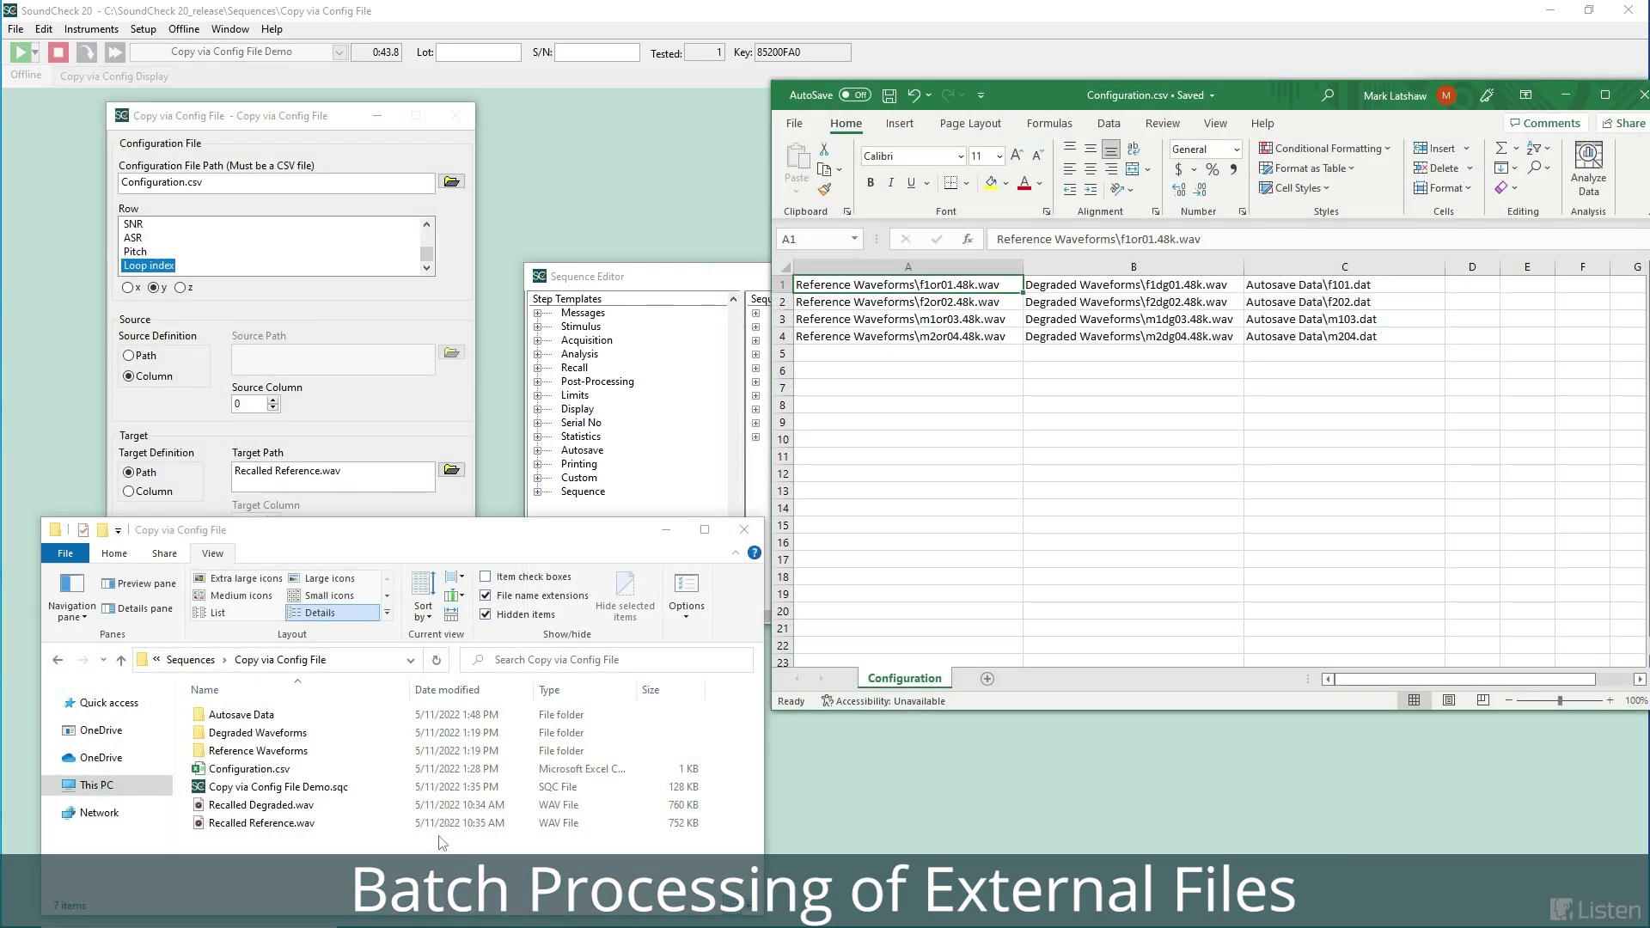
Examine the files in the Reference Waveforms folder and return to the parent folder.
double_click(258, 751)
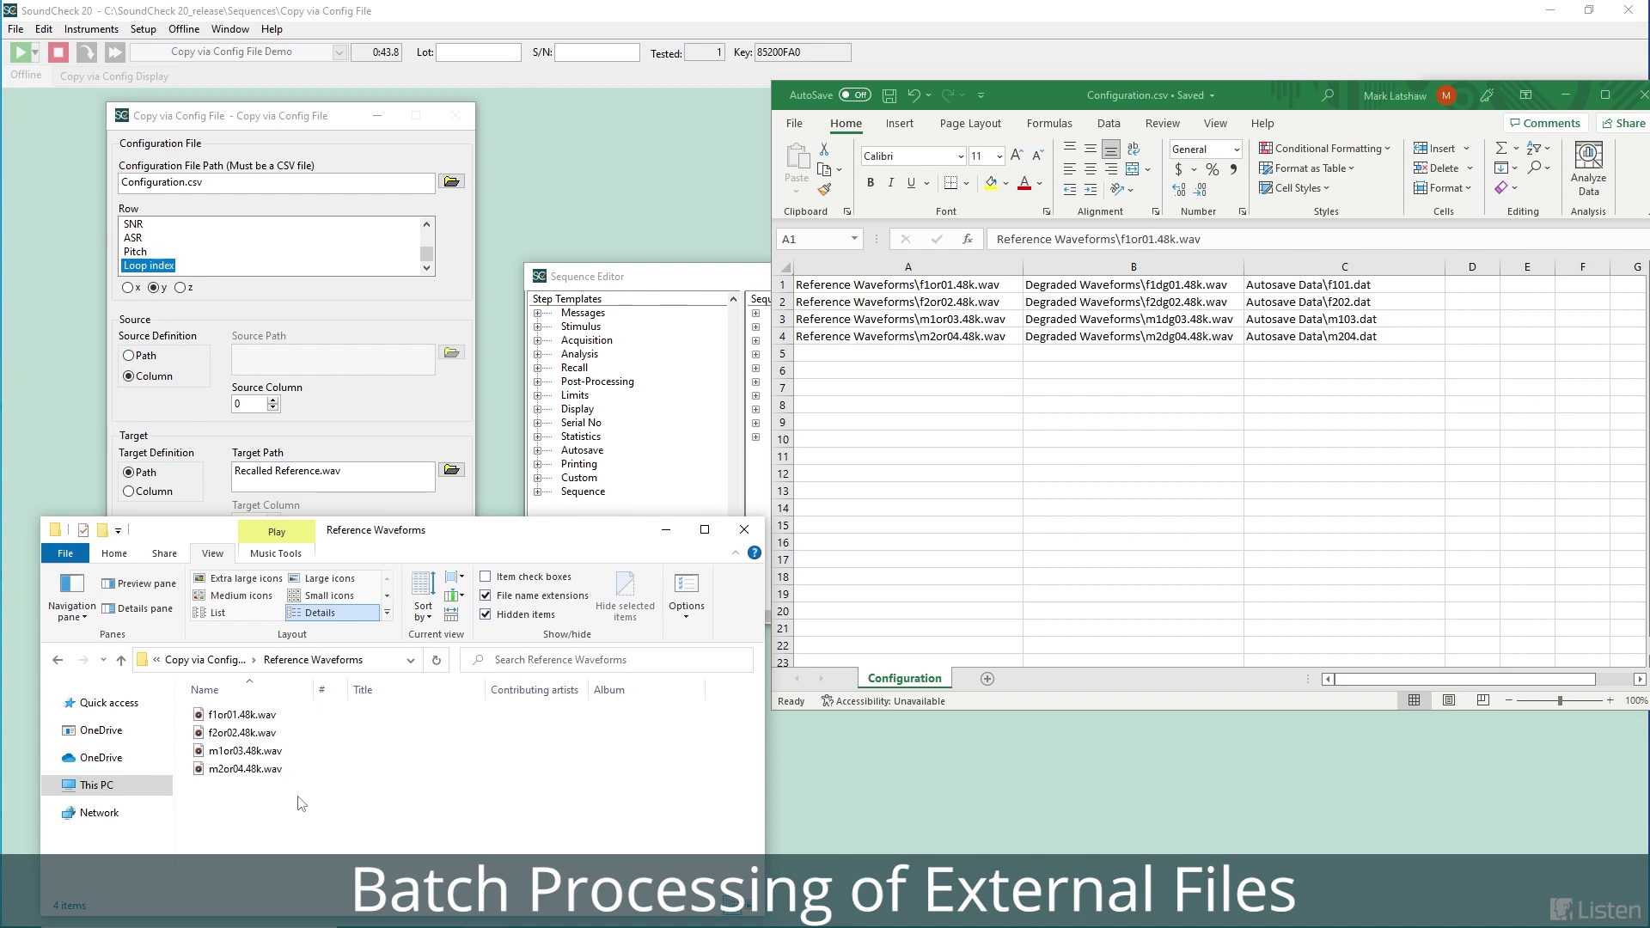
key("alt+Up")
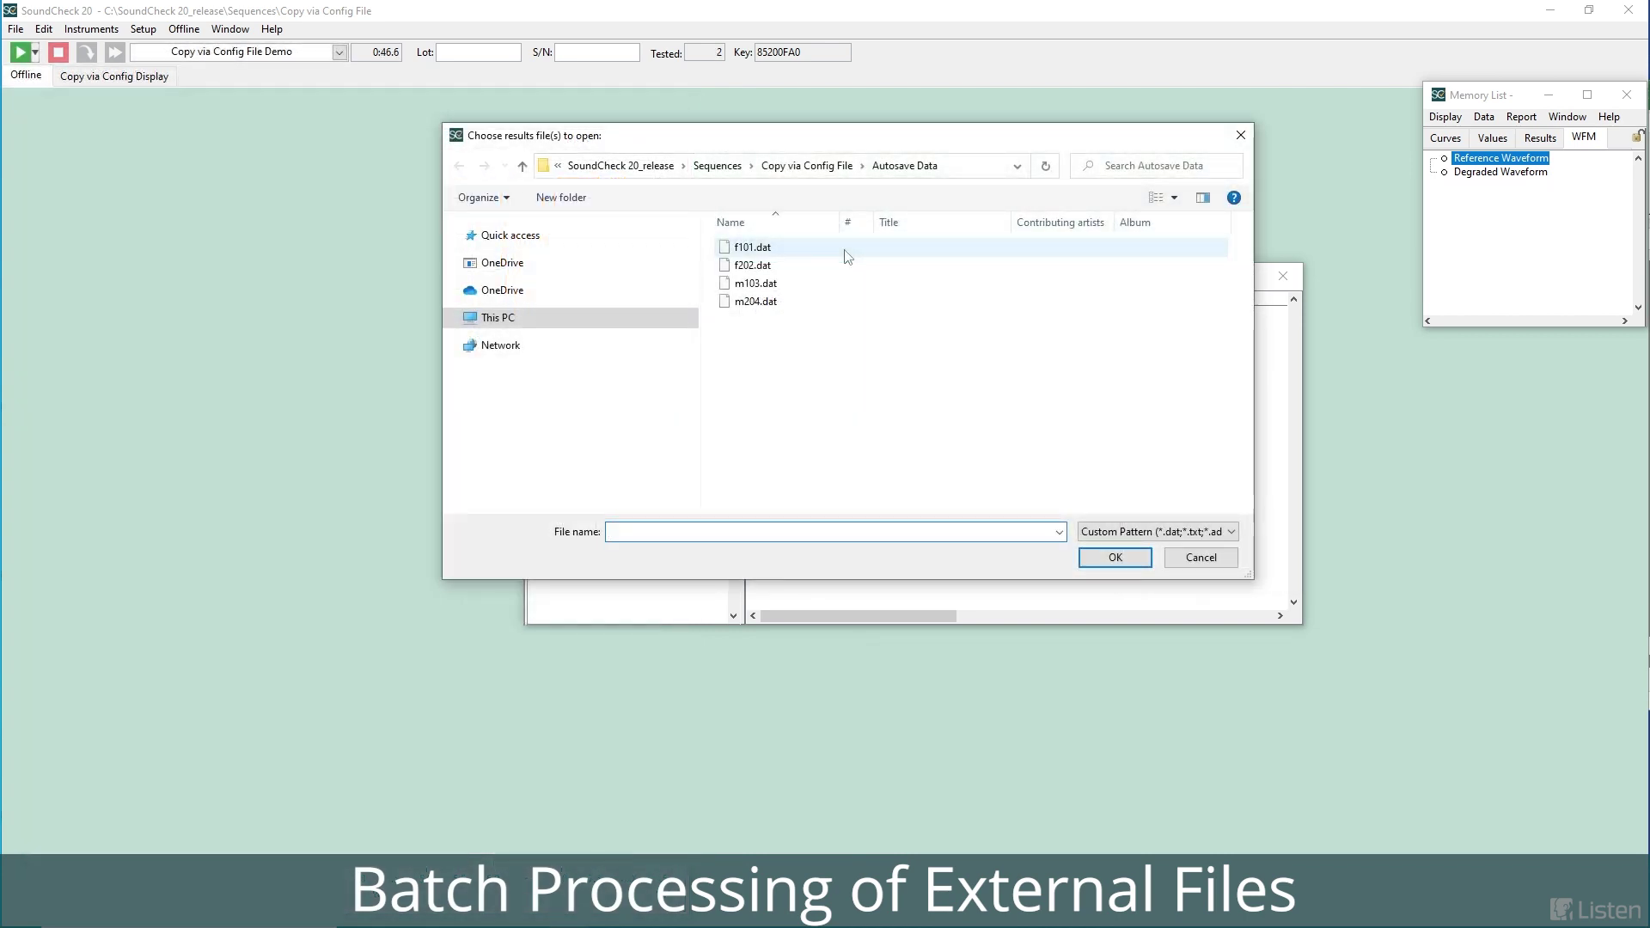
Open the f101.dat results file, show its F101 values group in a new table and adjust the table's layout.
double_click(824, 249)
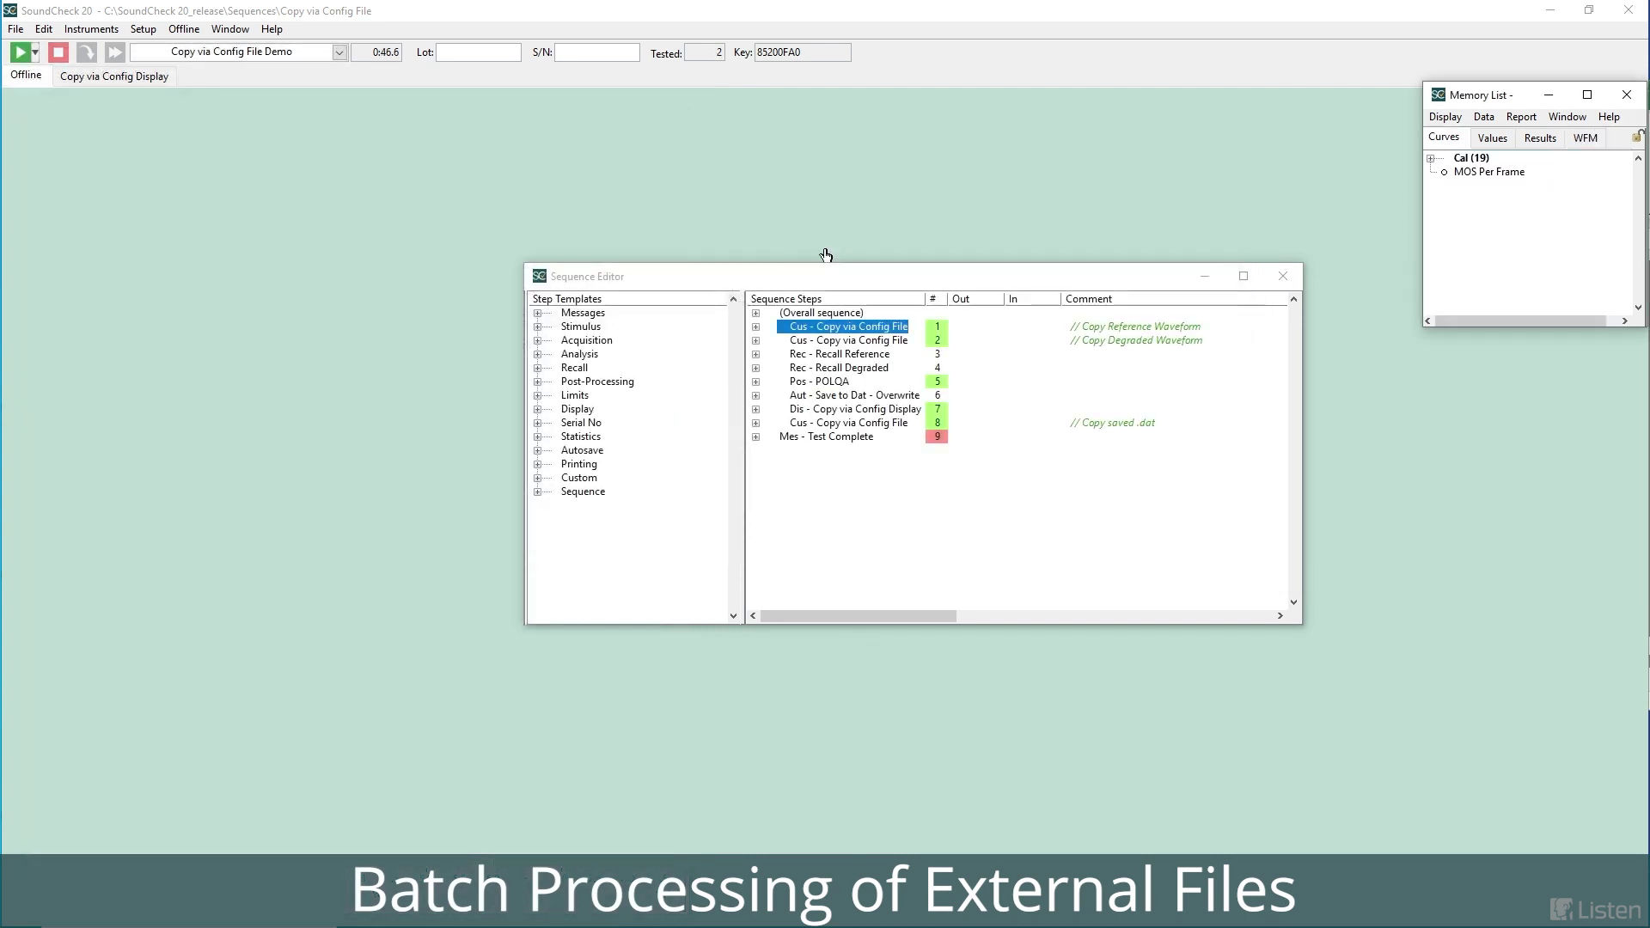
left_click(1492, 138)
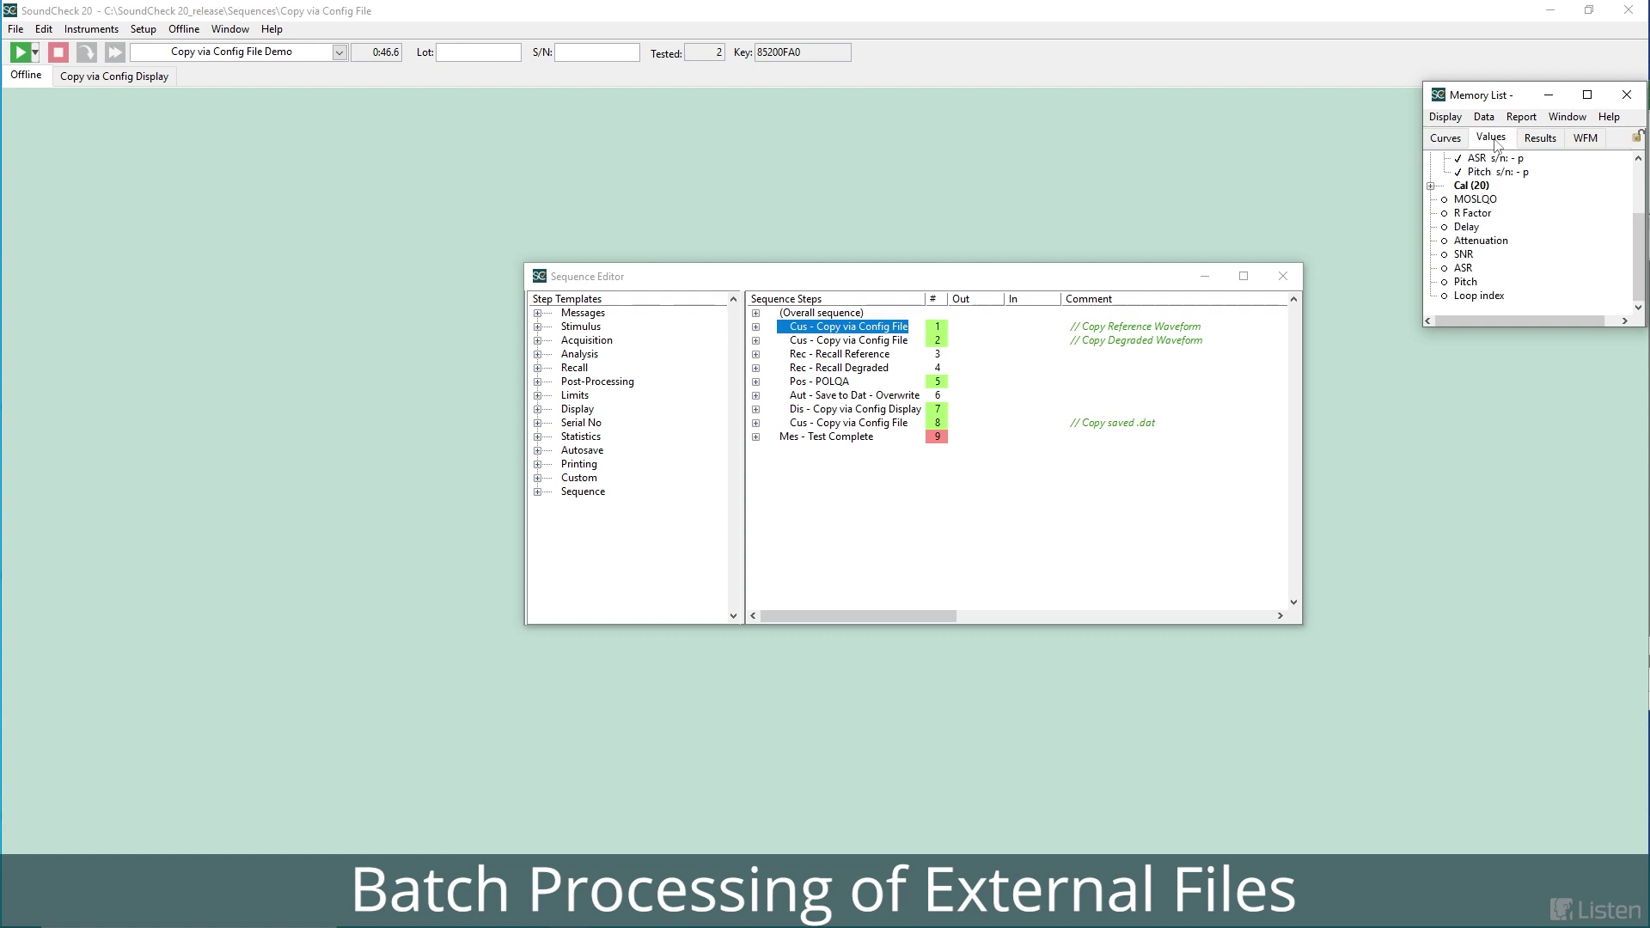
scroll(1485, 180, "up", 3)
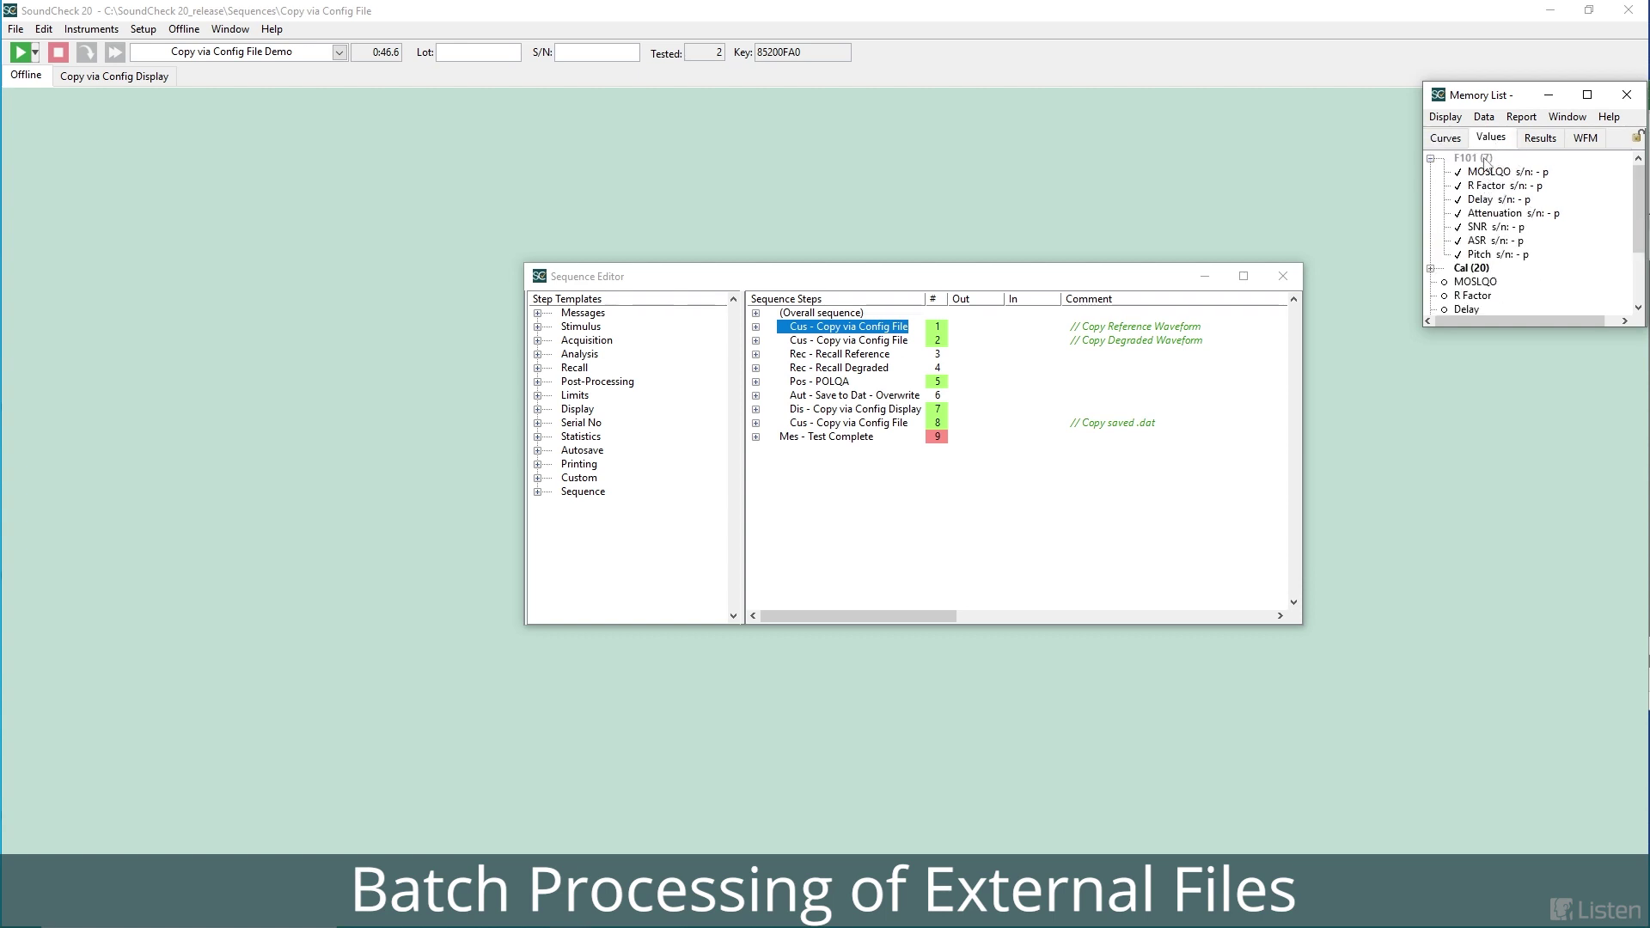
right_click(1486, 161)
mouse_move(1440, 184)
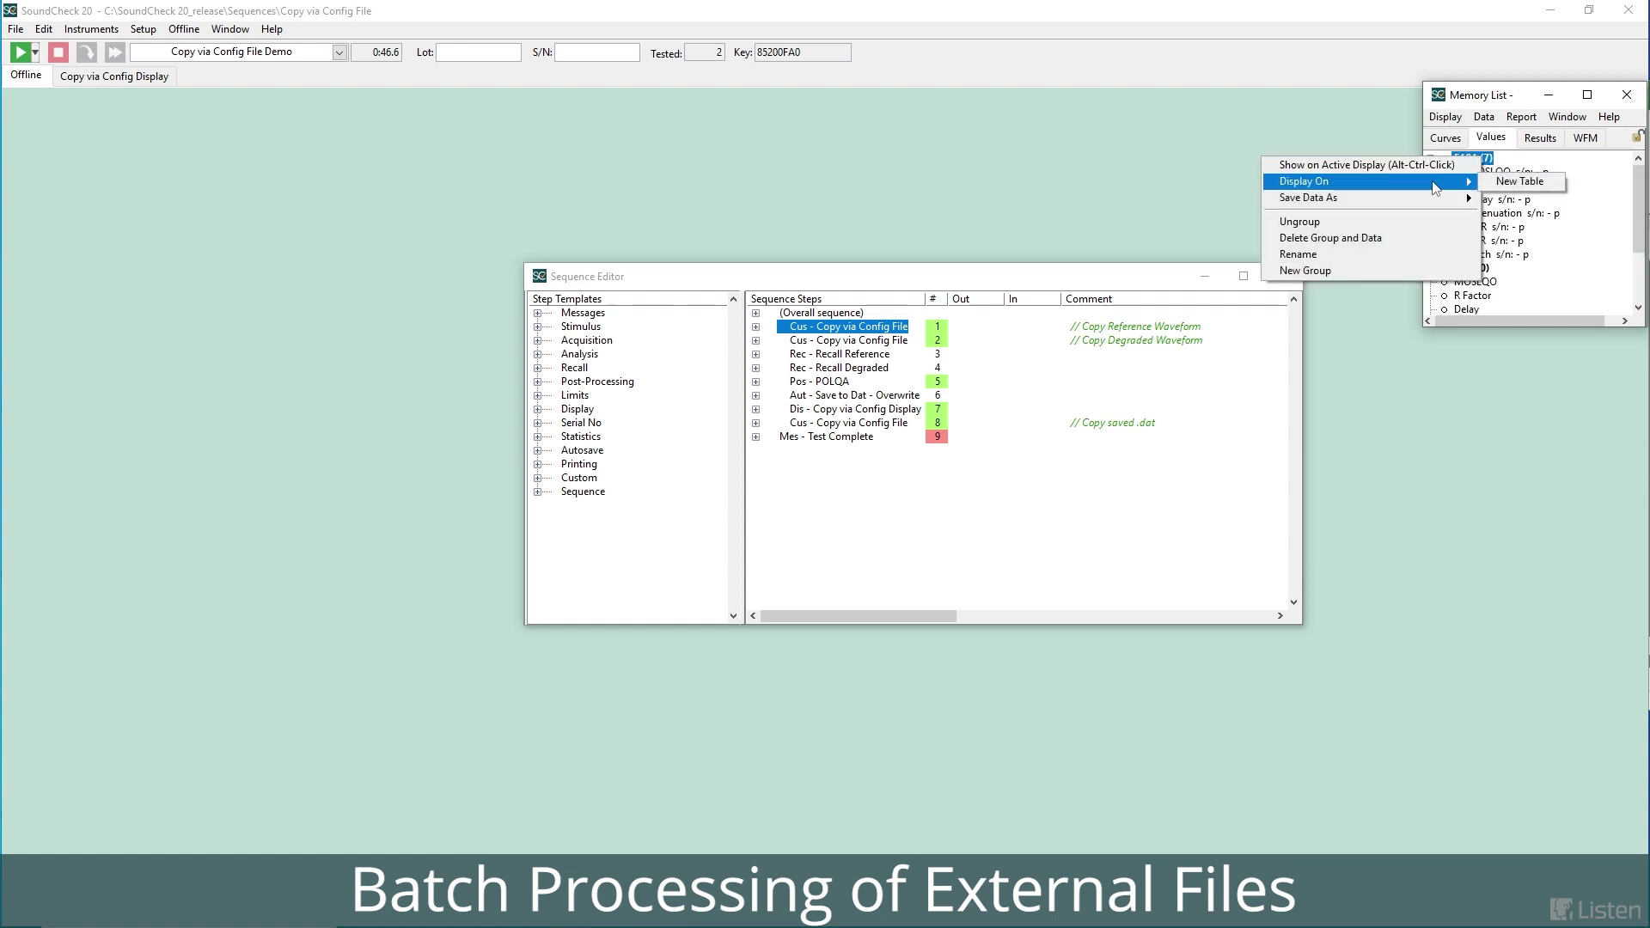
left_click(1510, 183)
left_click_drag(935, 441, 1642, 447)
left_click_drag(1339, 384, 1010, 387)
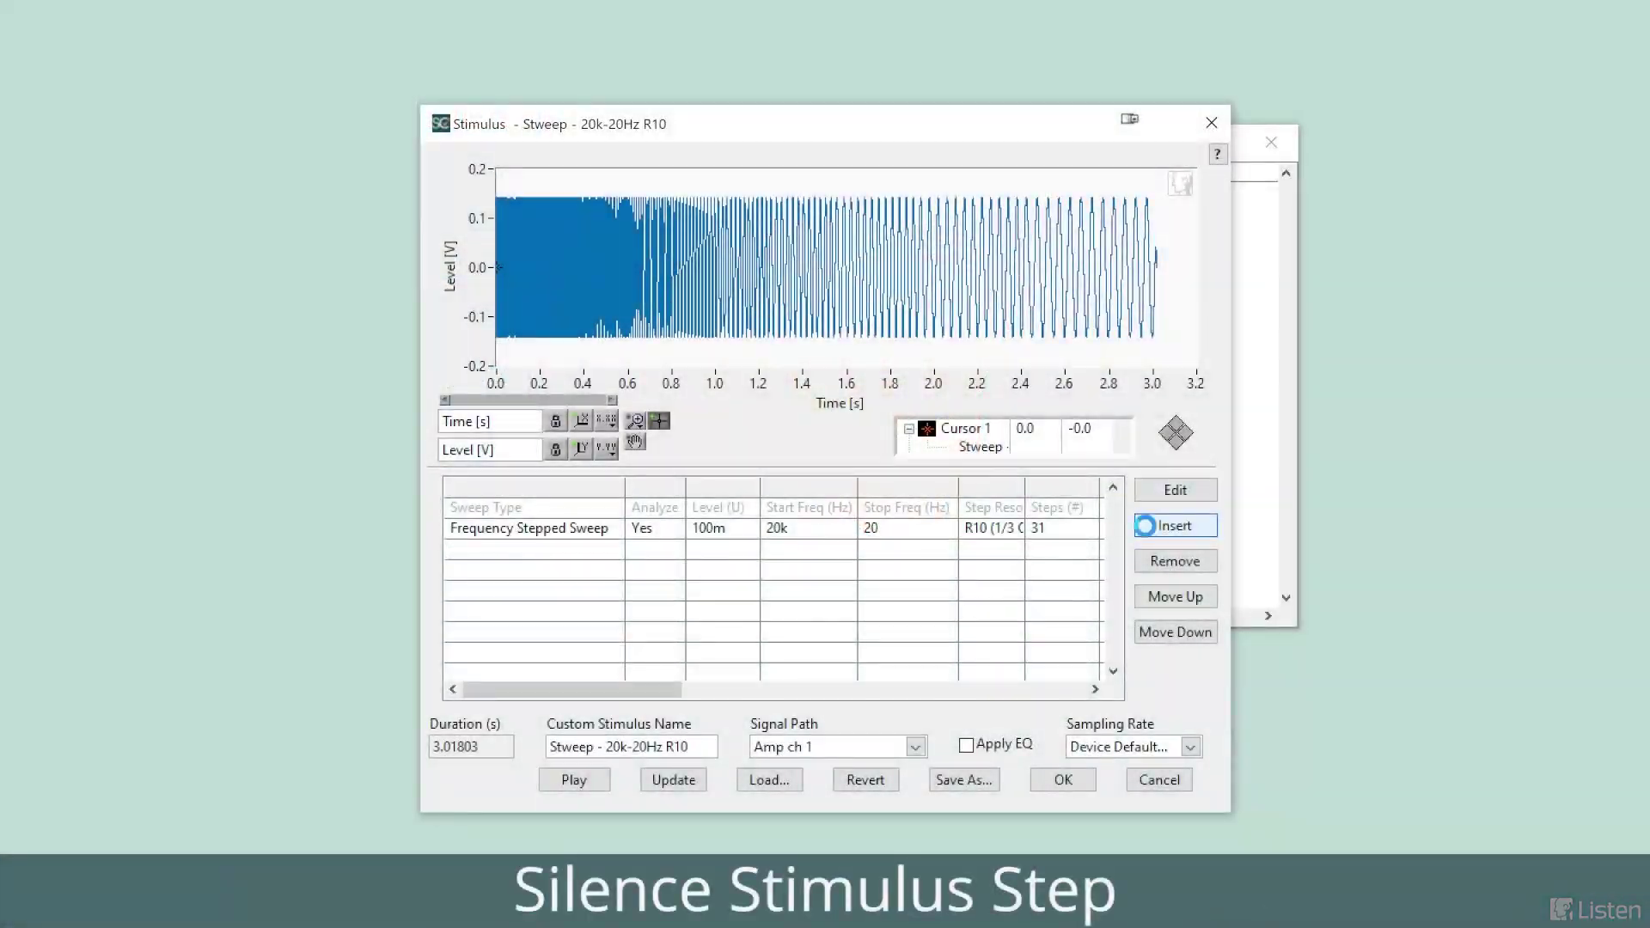
Insert a Silence stimulus with a duration of 50m s into the 20k-20Hz R10 Stweep stimulus.
left_click(1146, 523)
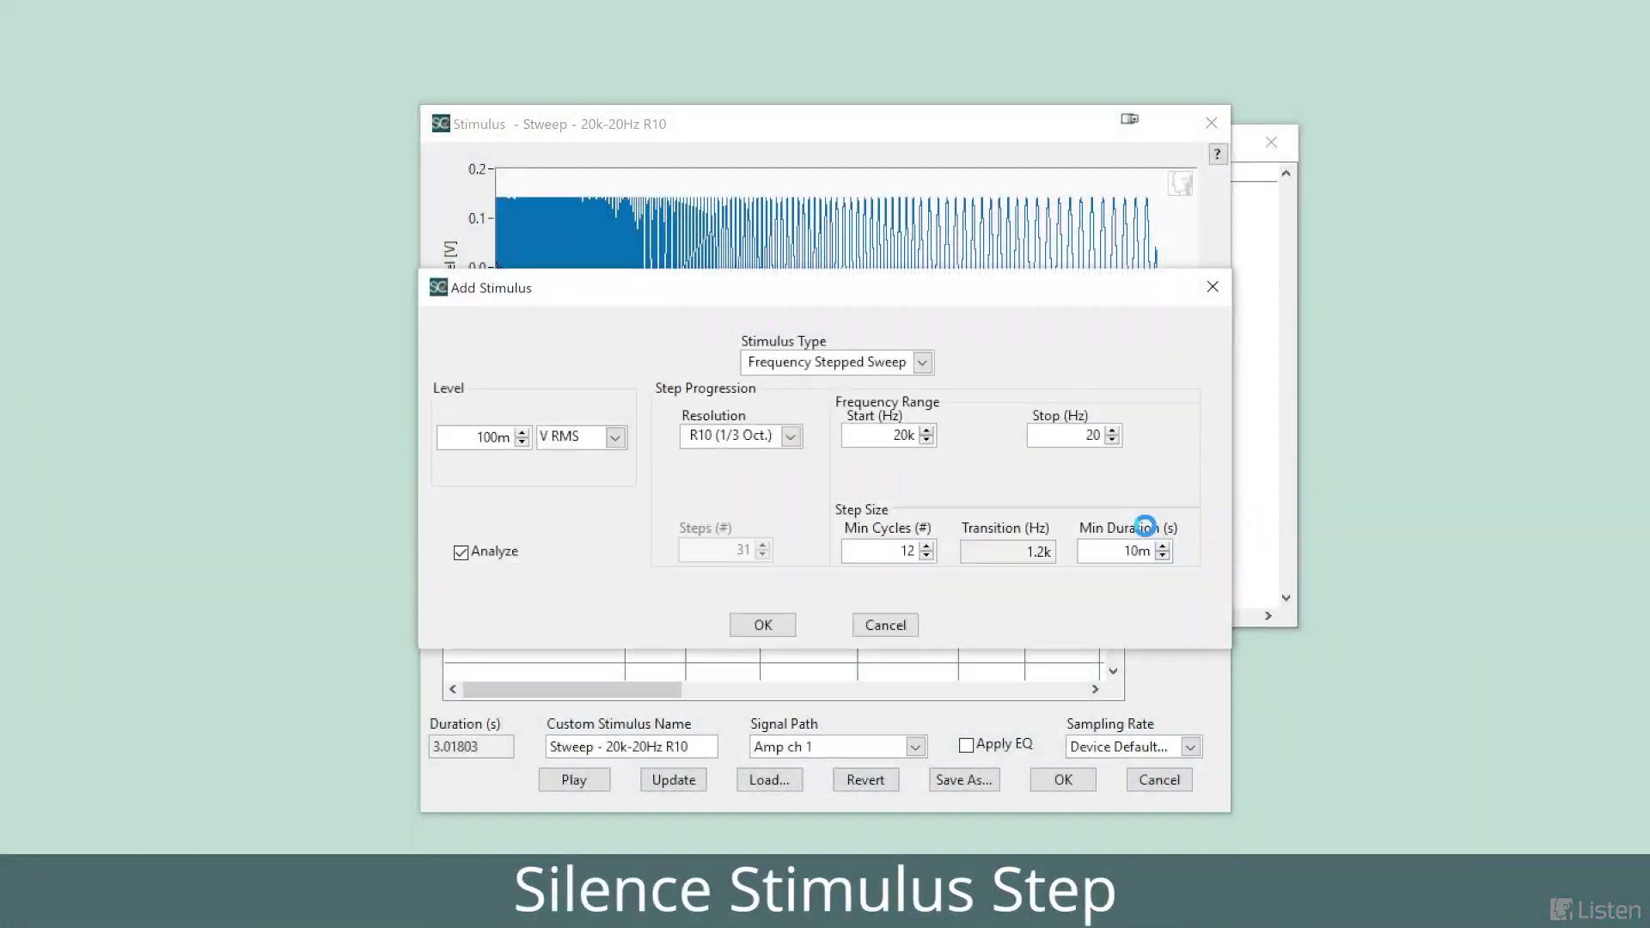
left_click(887, 371)
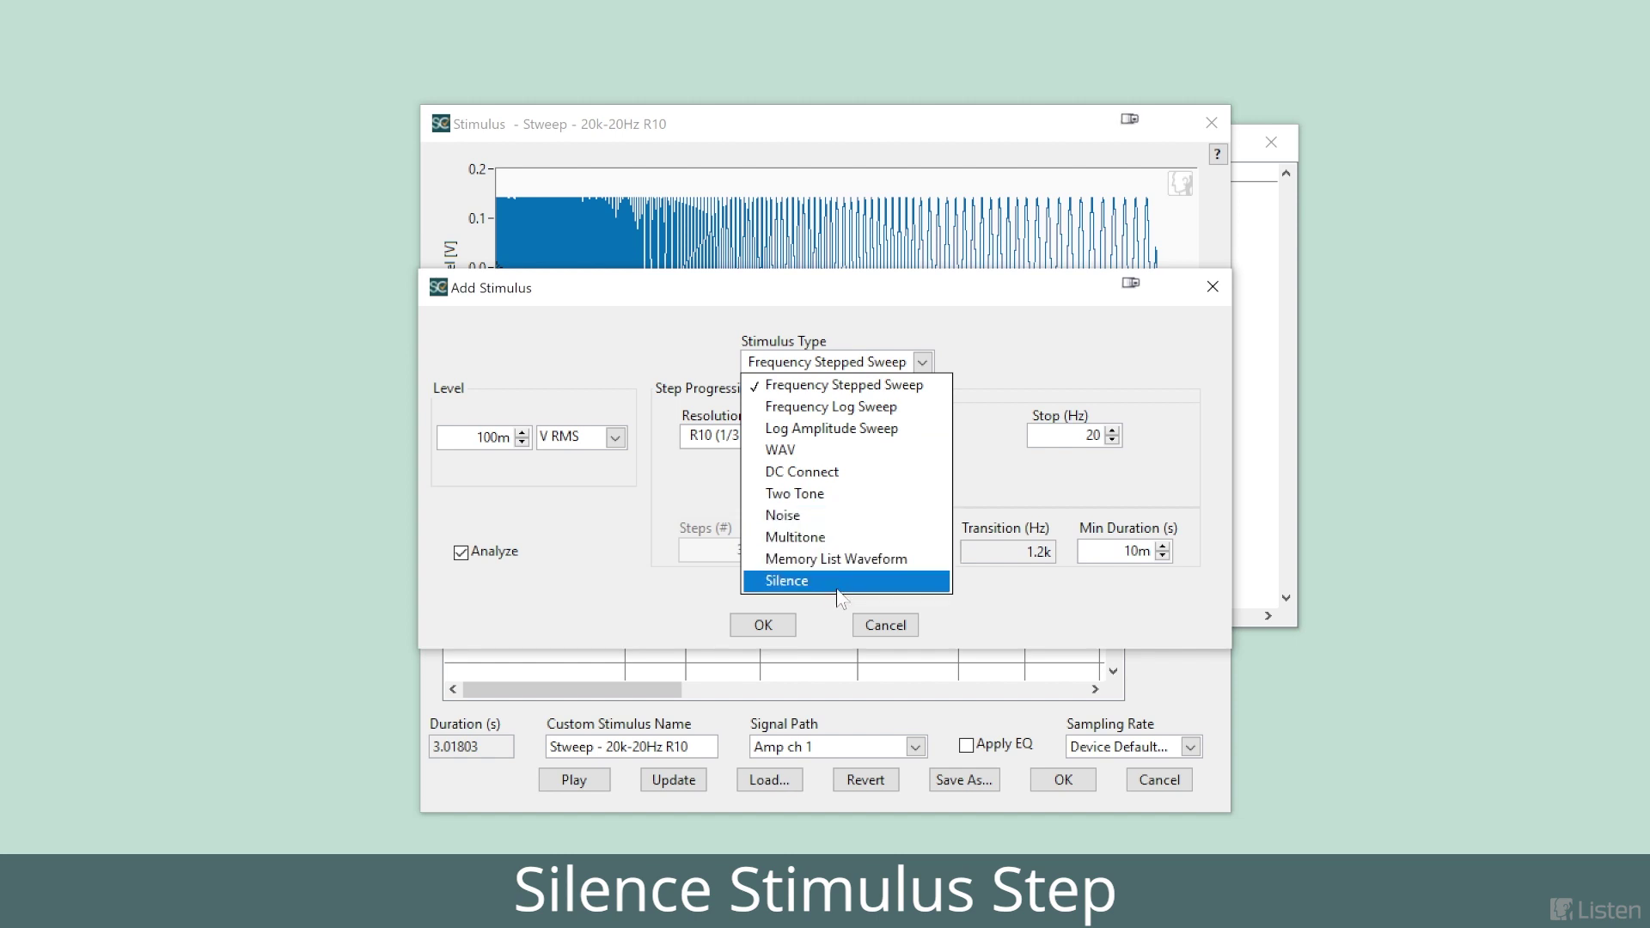
left_click(837, 584)
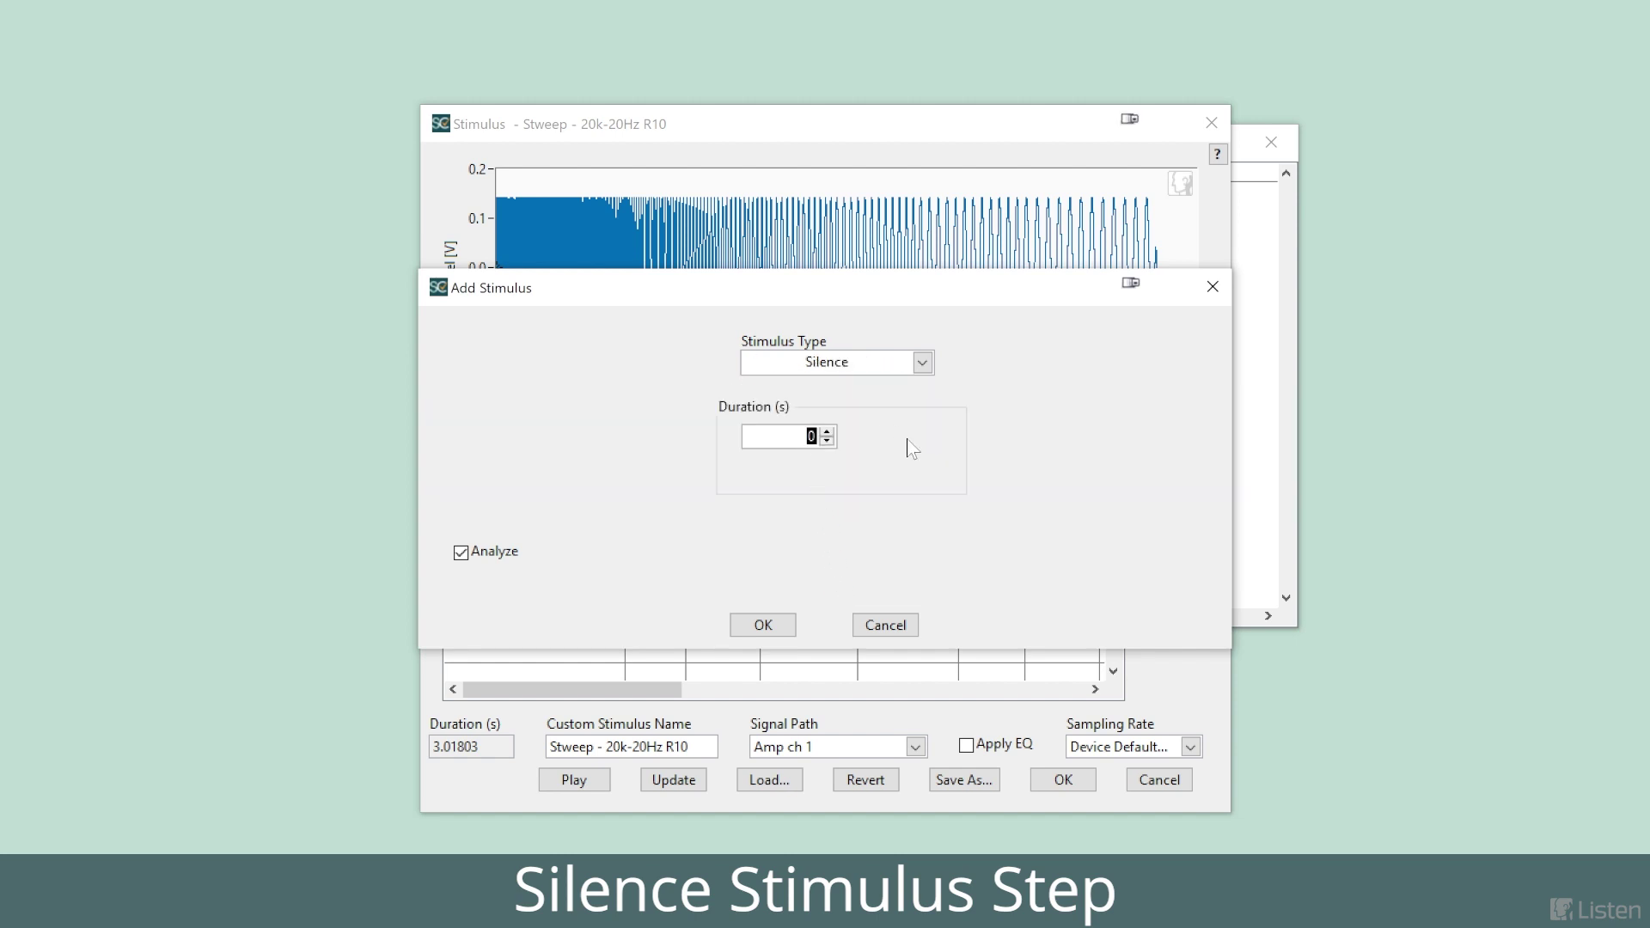
type("50m")
left_click(761, 627)
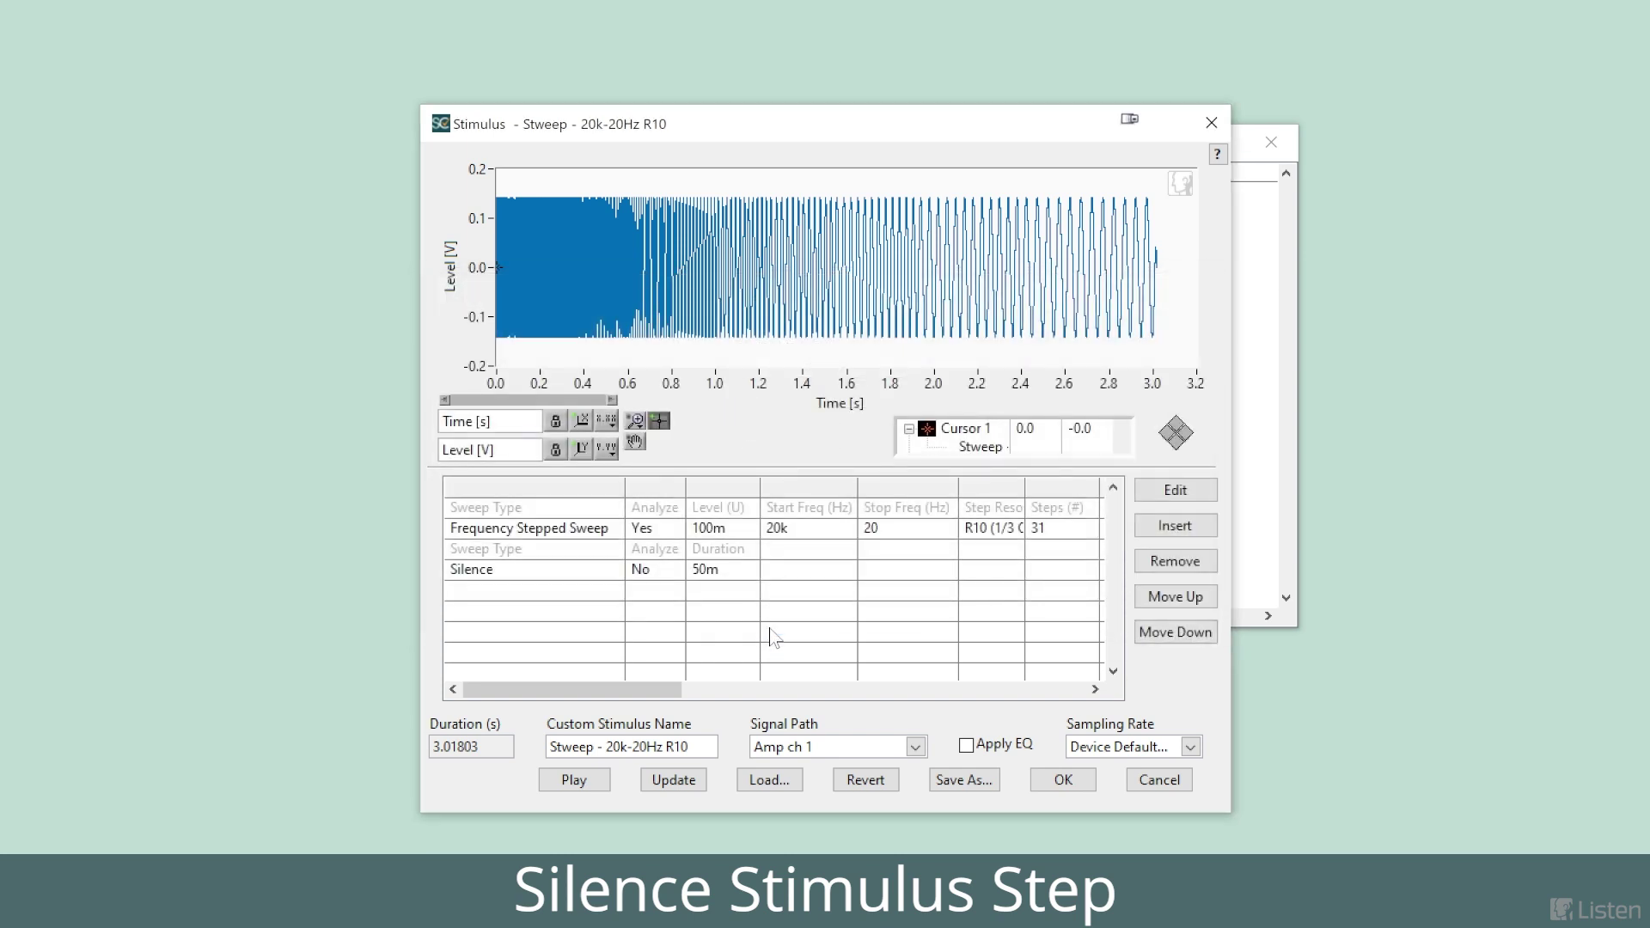
Move the Silence entry ahead of the Frequency Stepped Sweep and update the stimulus.
left_click(749, 572)
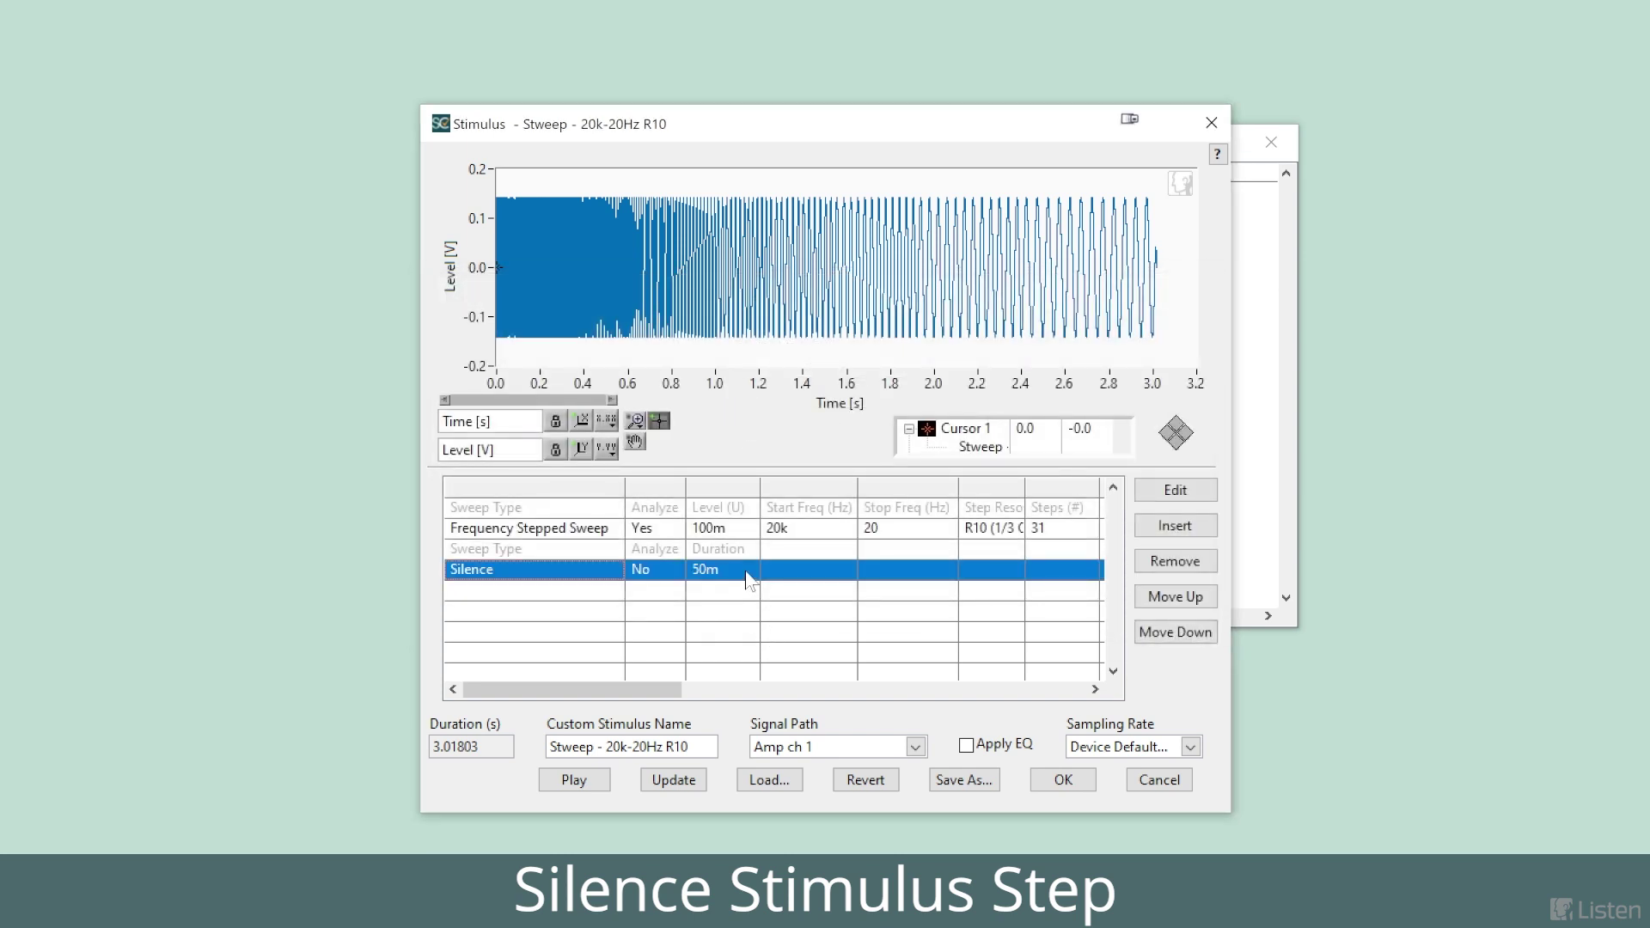
left_click(1173, 597)
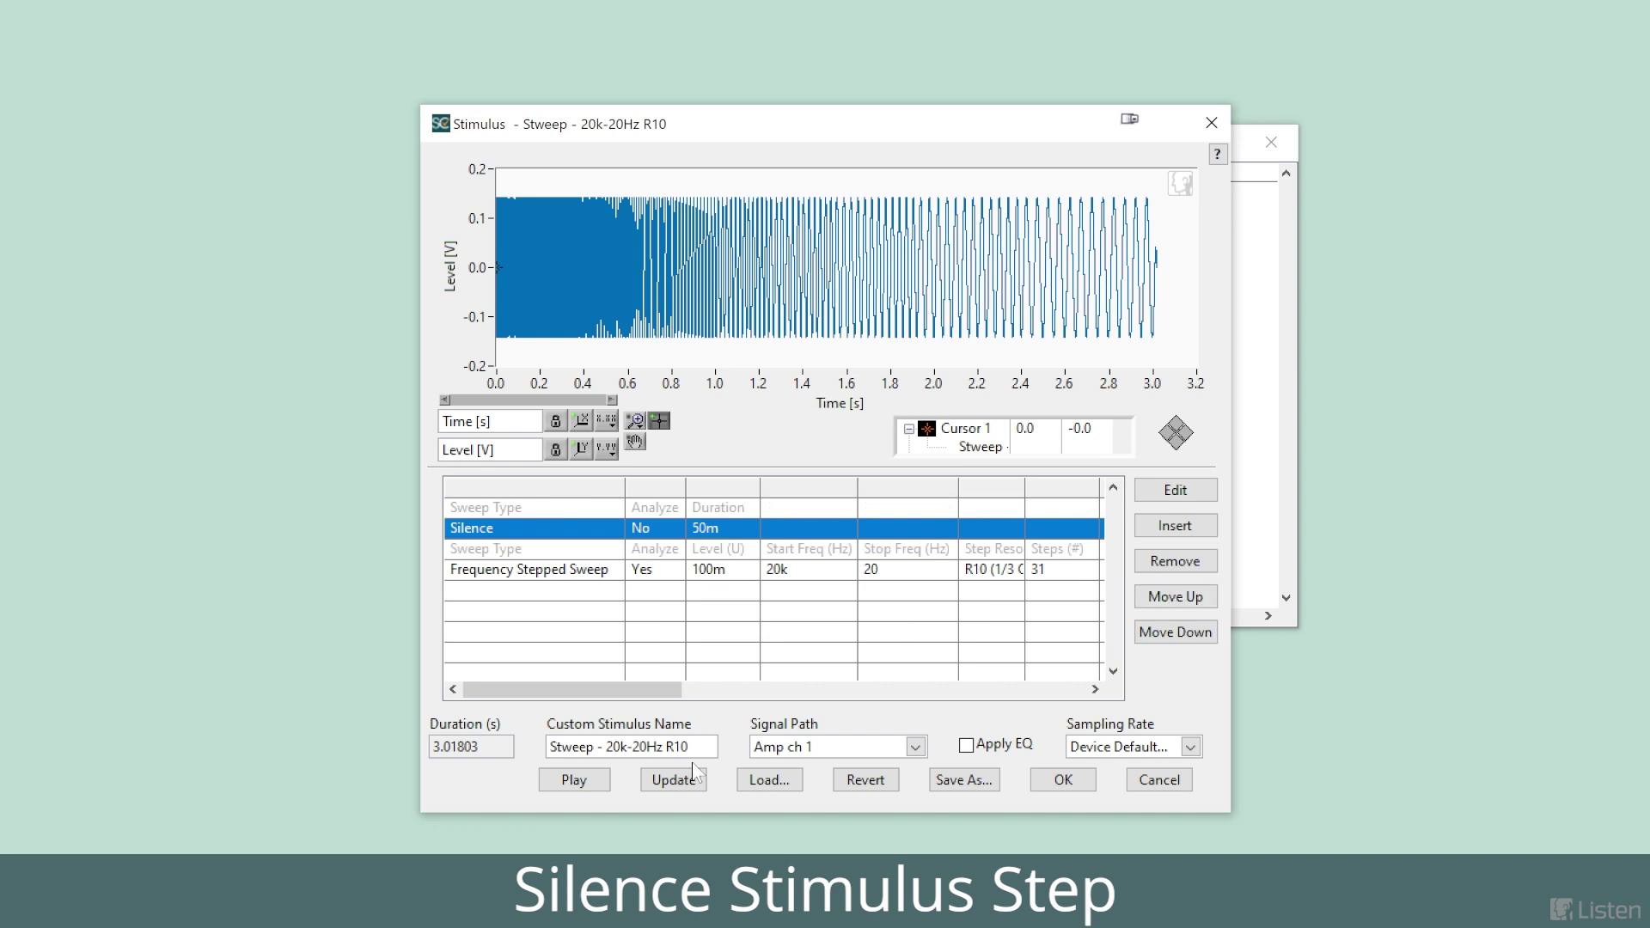
left_click(678, 782)
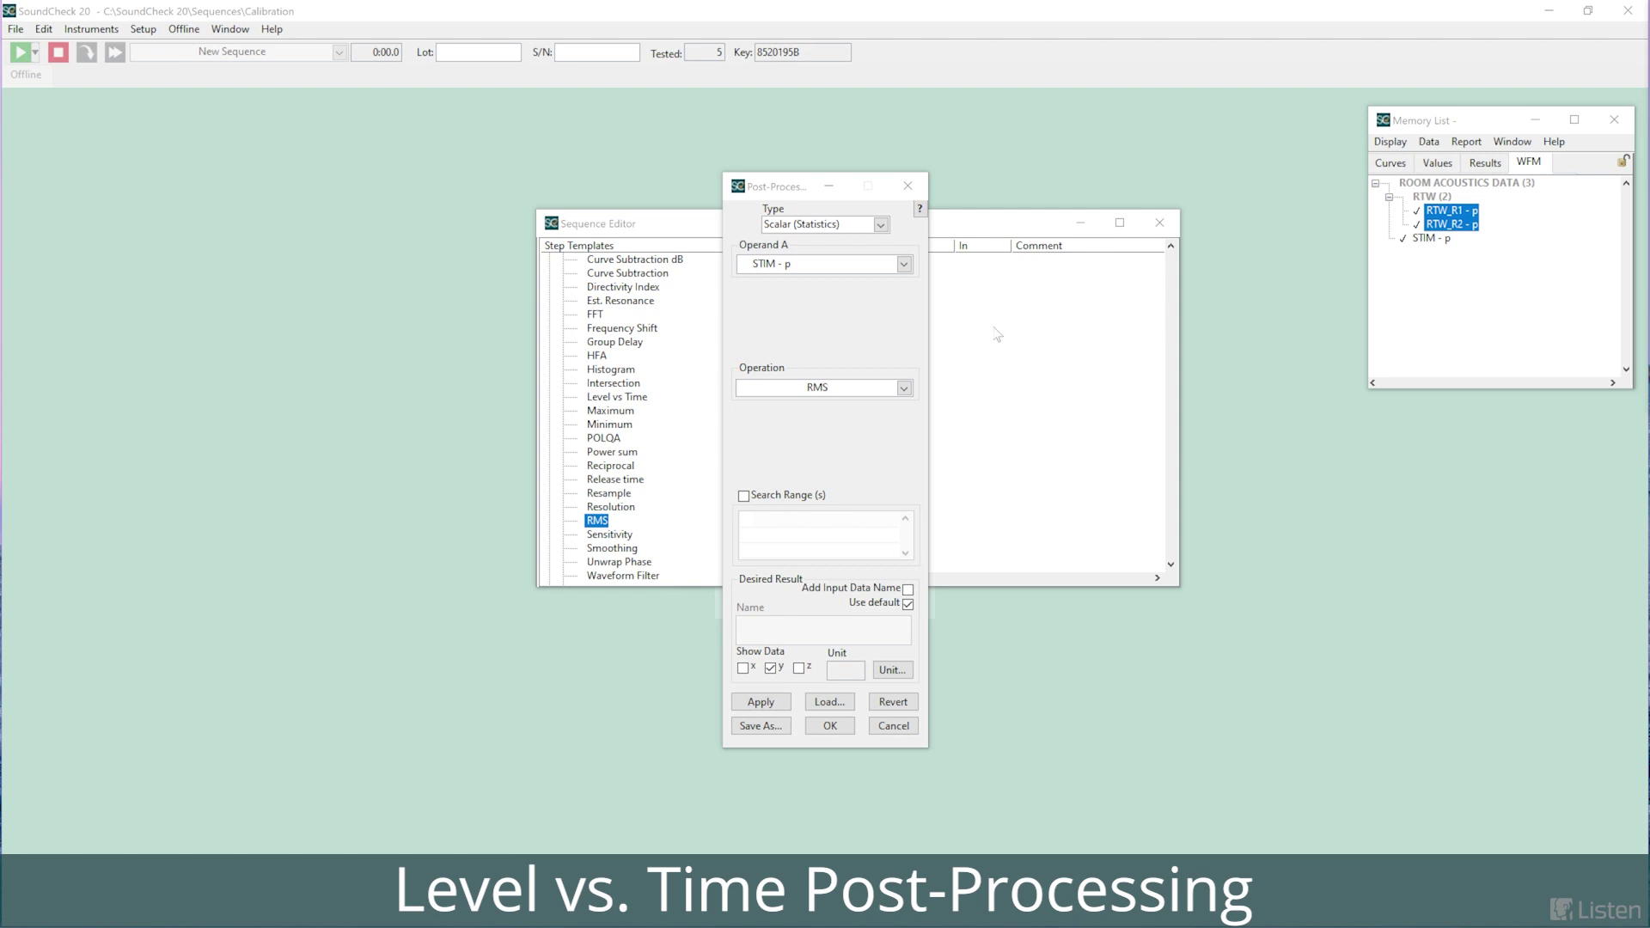
Set Operand A of the RMS post-processing step to the custom group RTW(2).
left_click(902, 264)
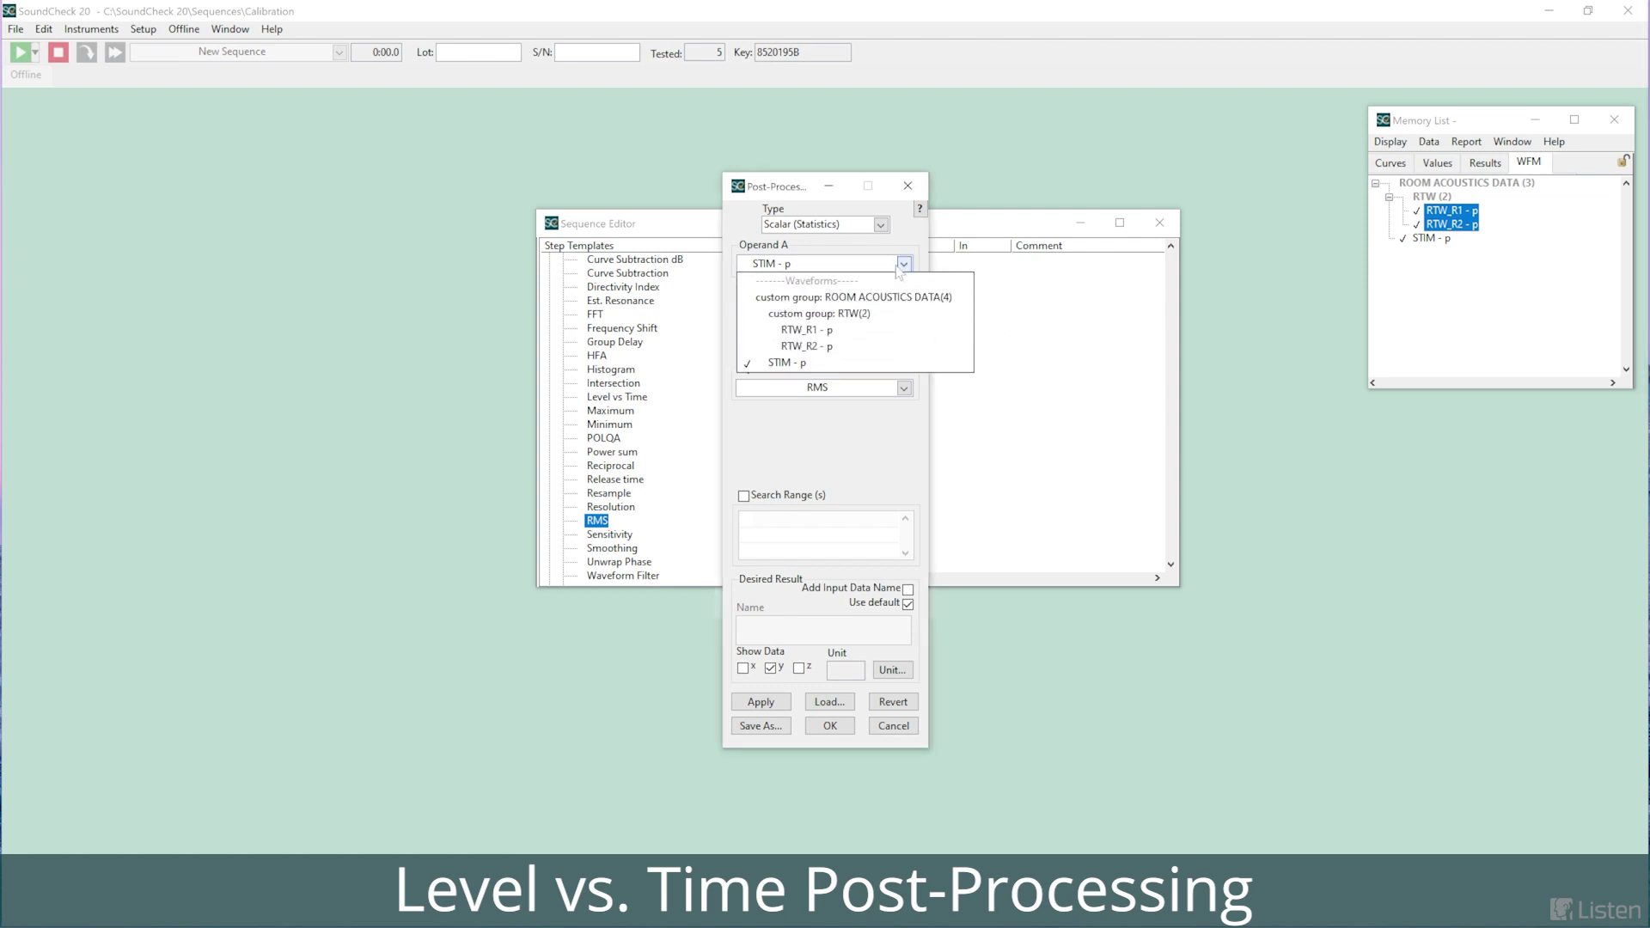
left_click(883, 315)
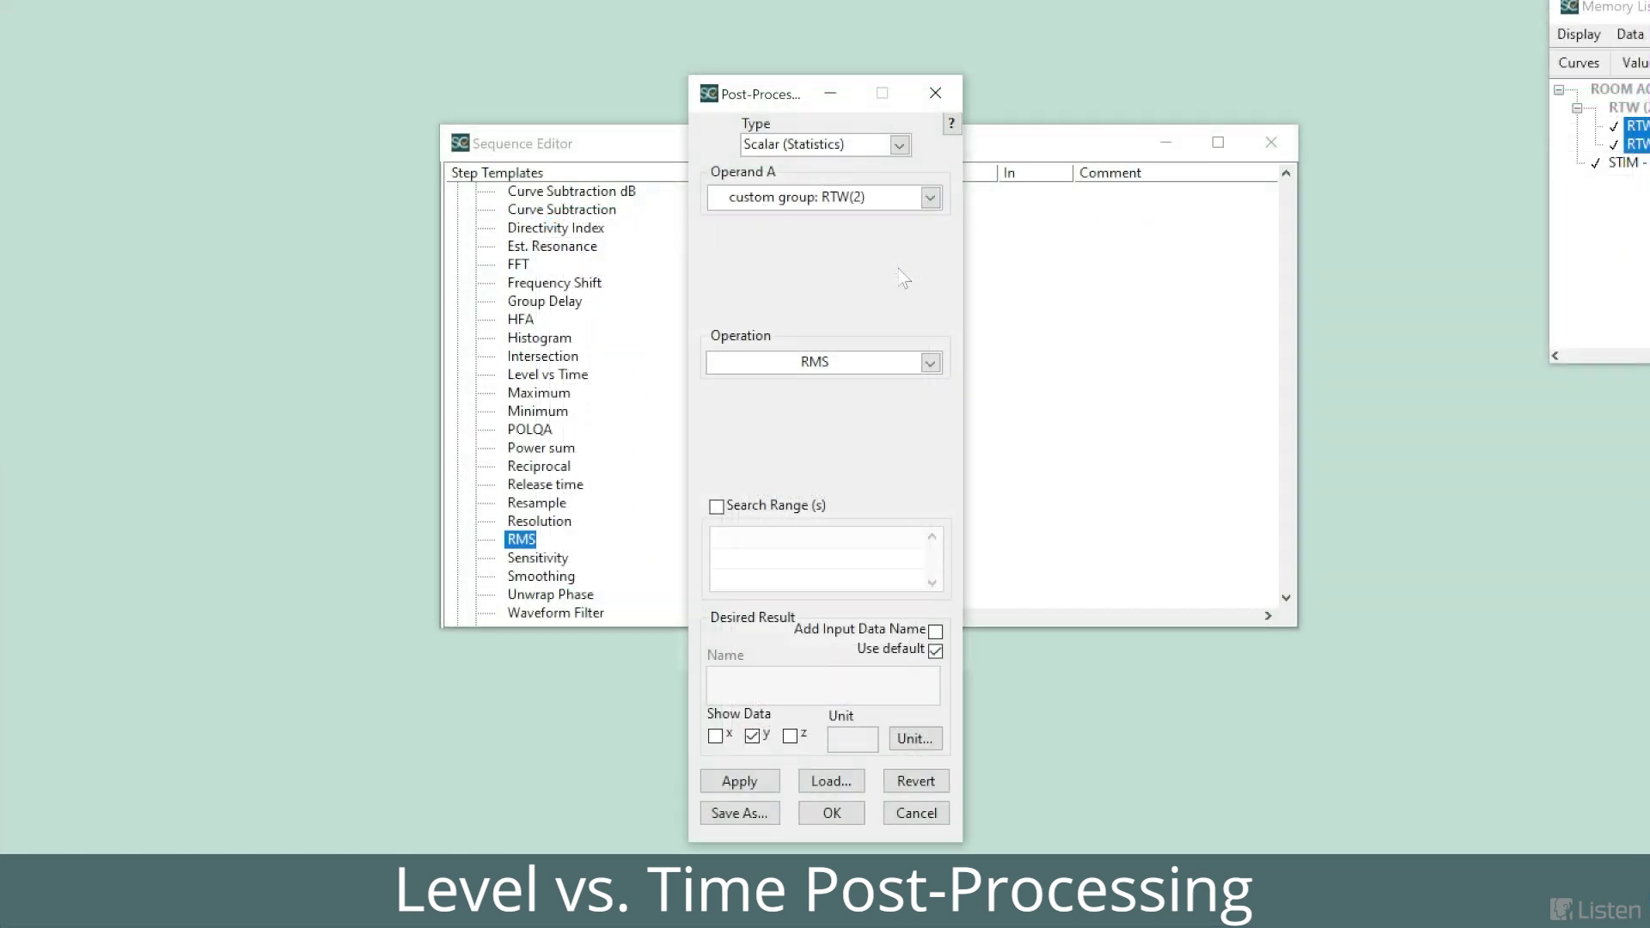
left_click(913, 199)
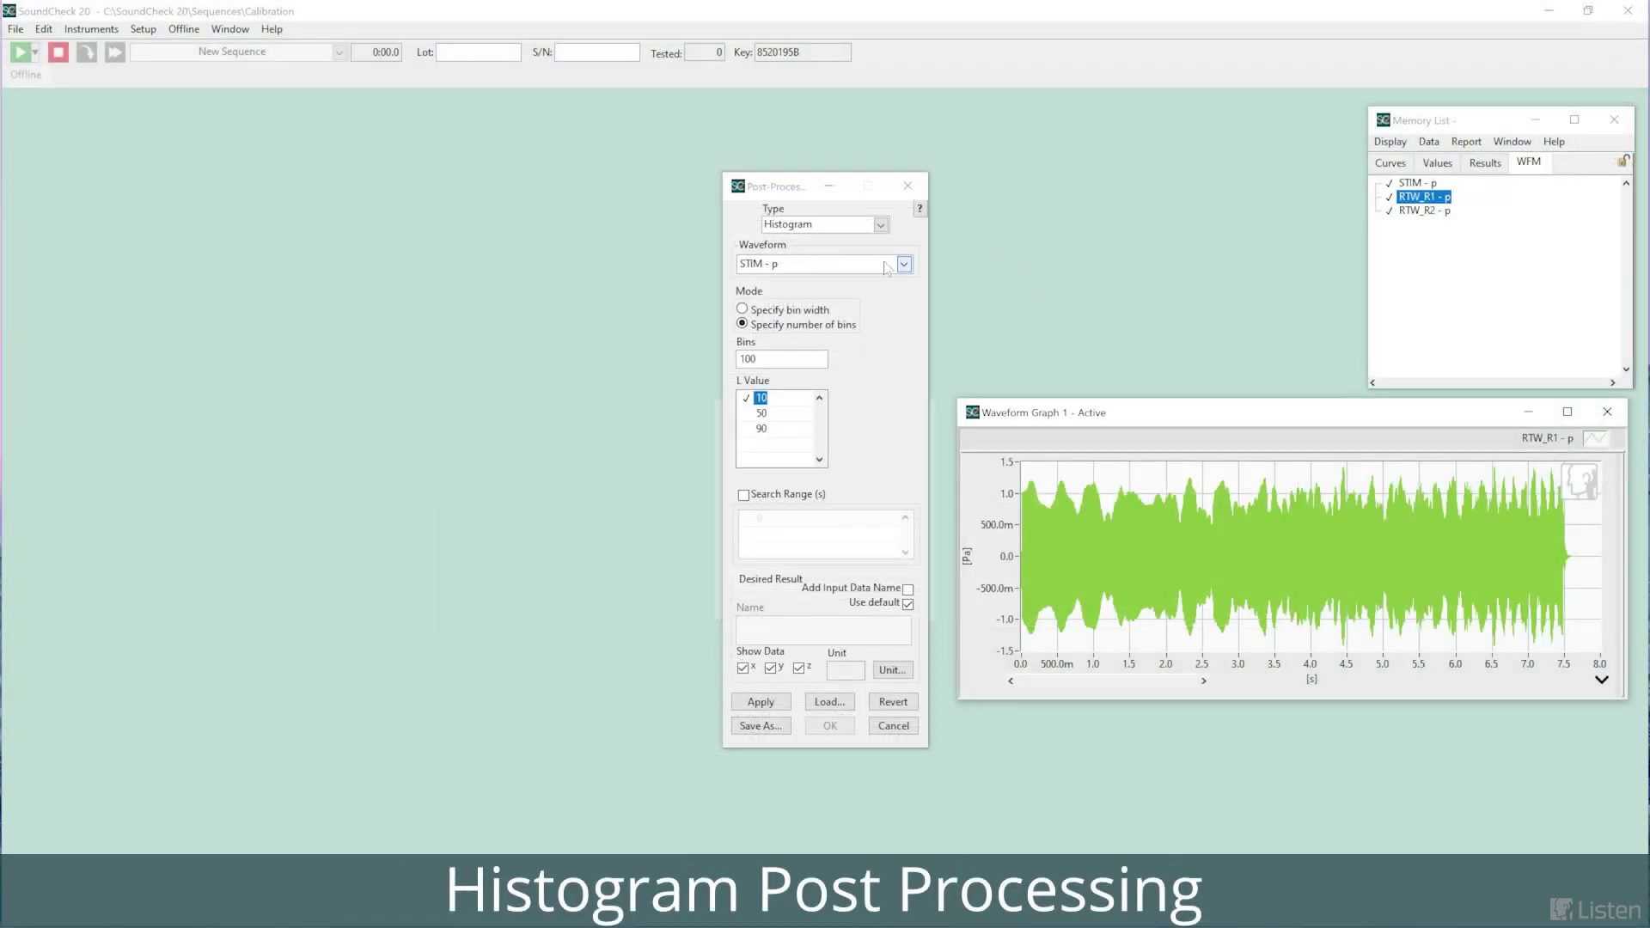
Apply Histogram post-processing to the RTW_R1 - p waveform and reposition the CC Distribution graph.
left_click(886, 266)
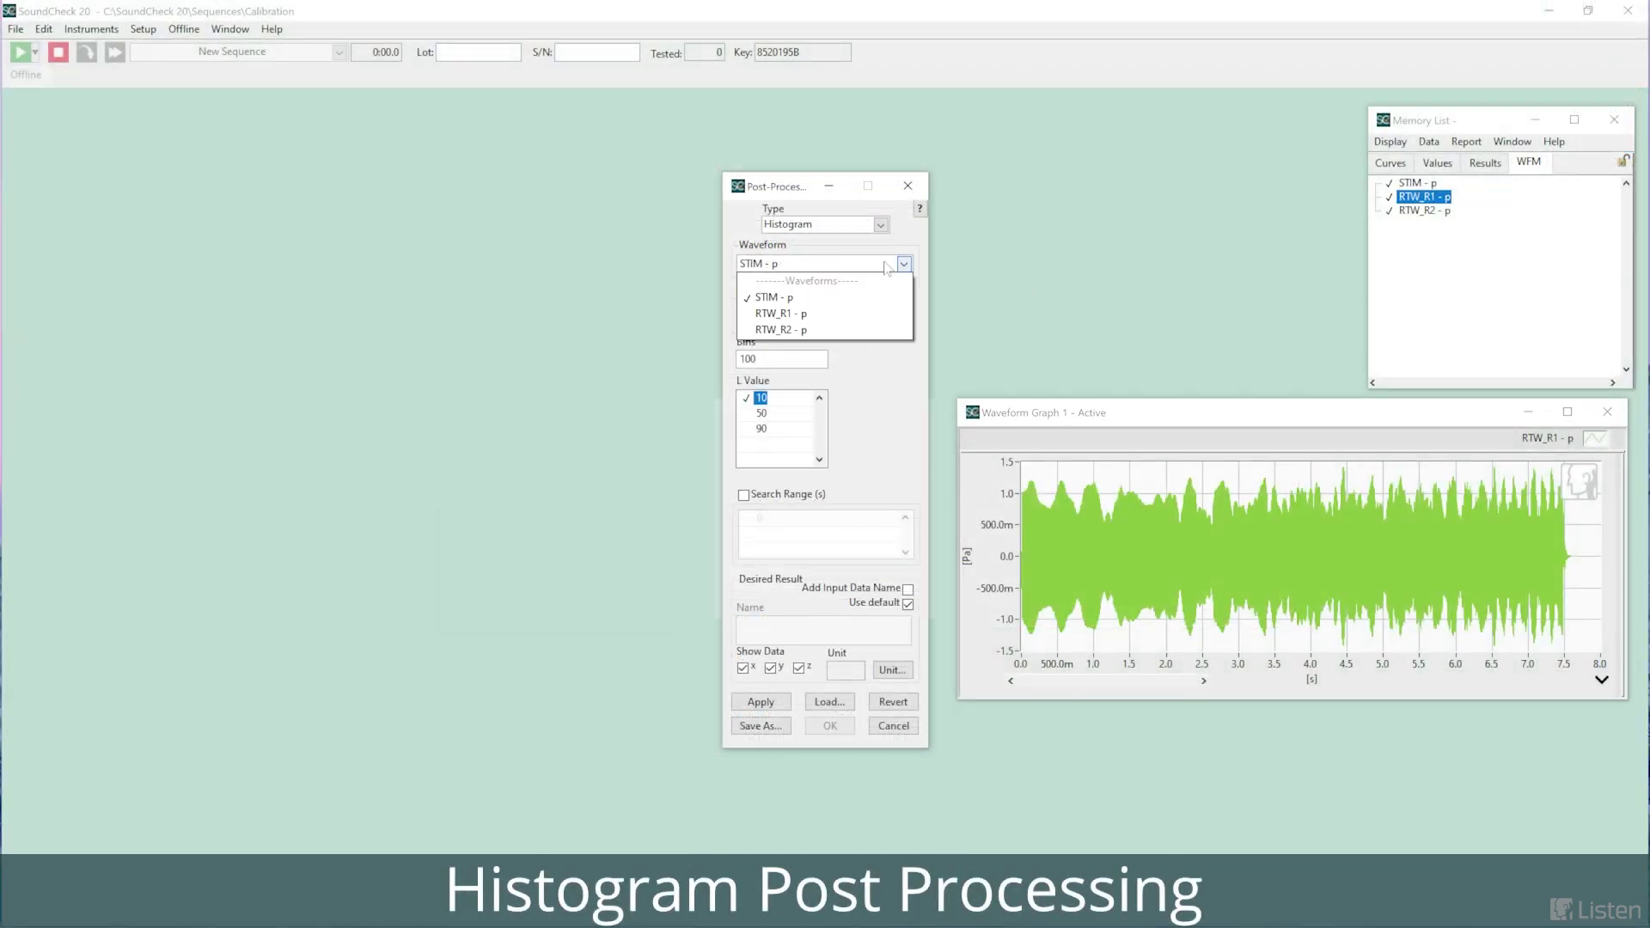
left_click(871, 315)
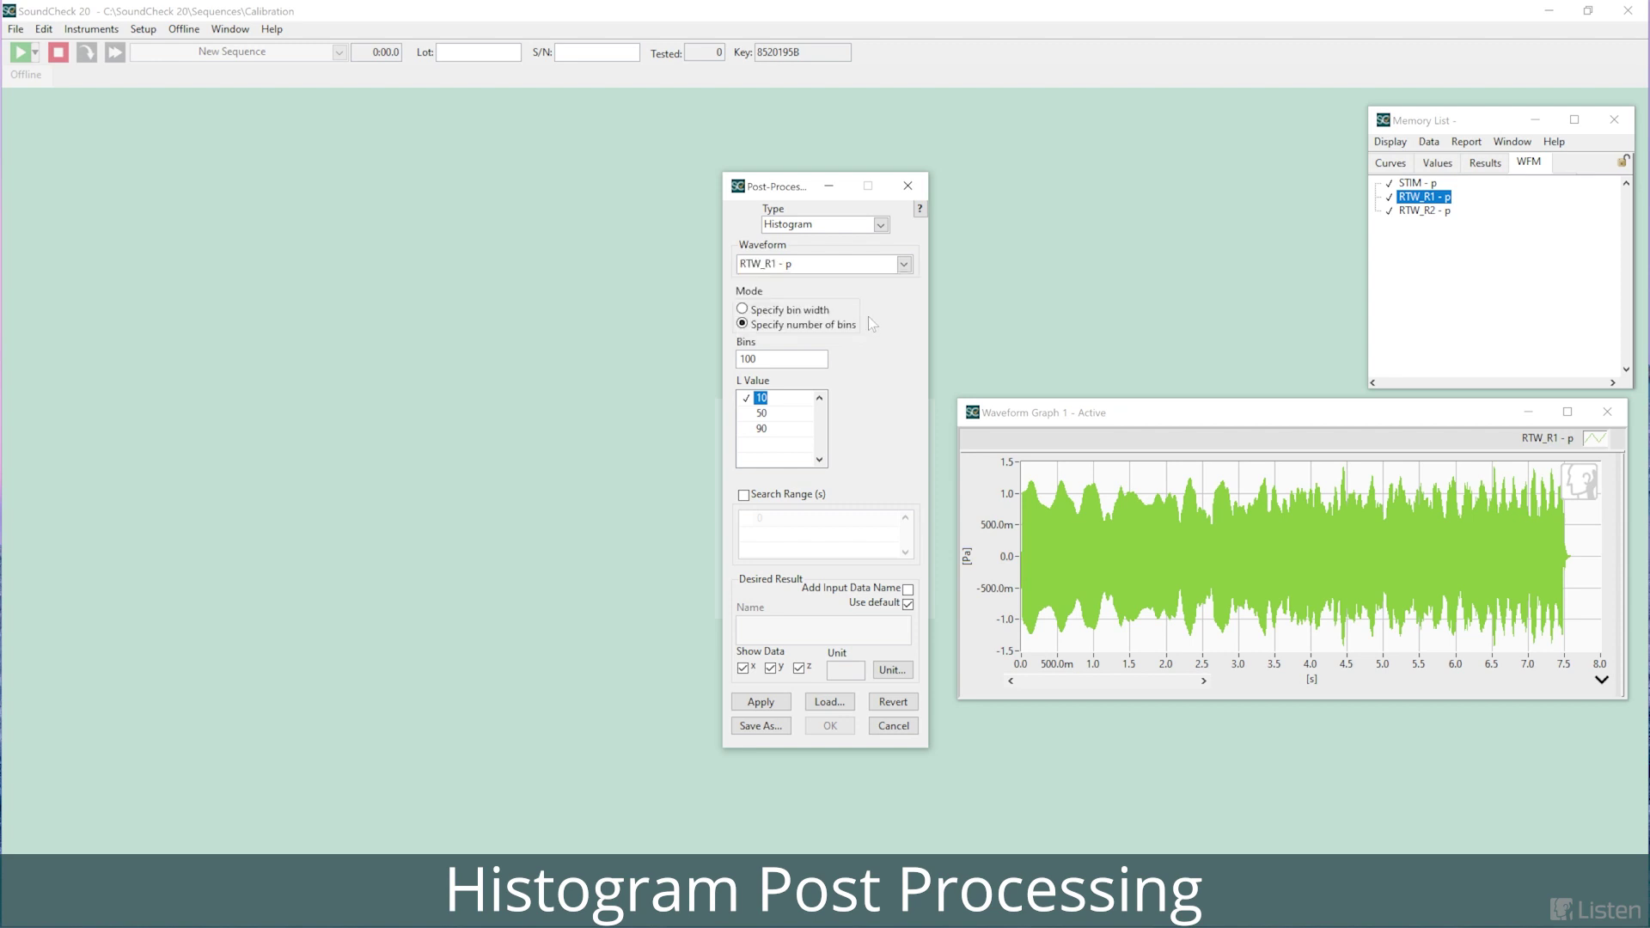
left_click(760, 702)
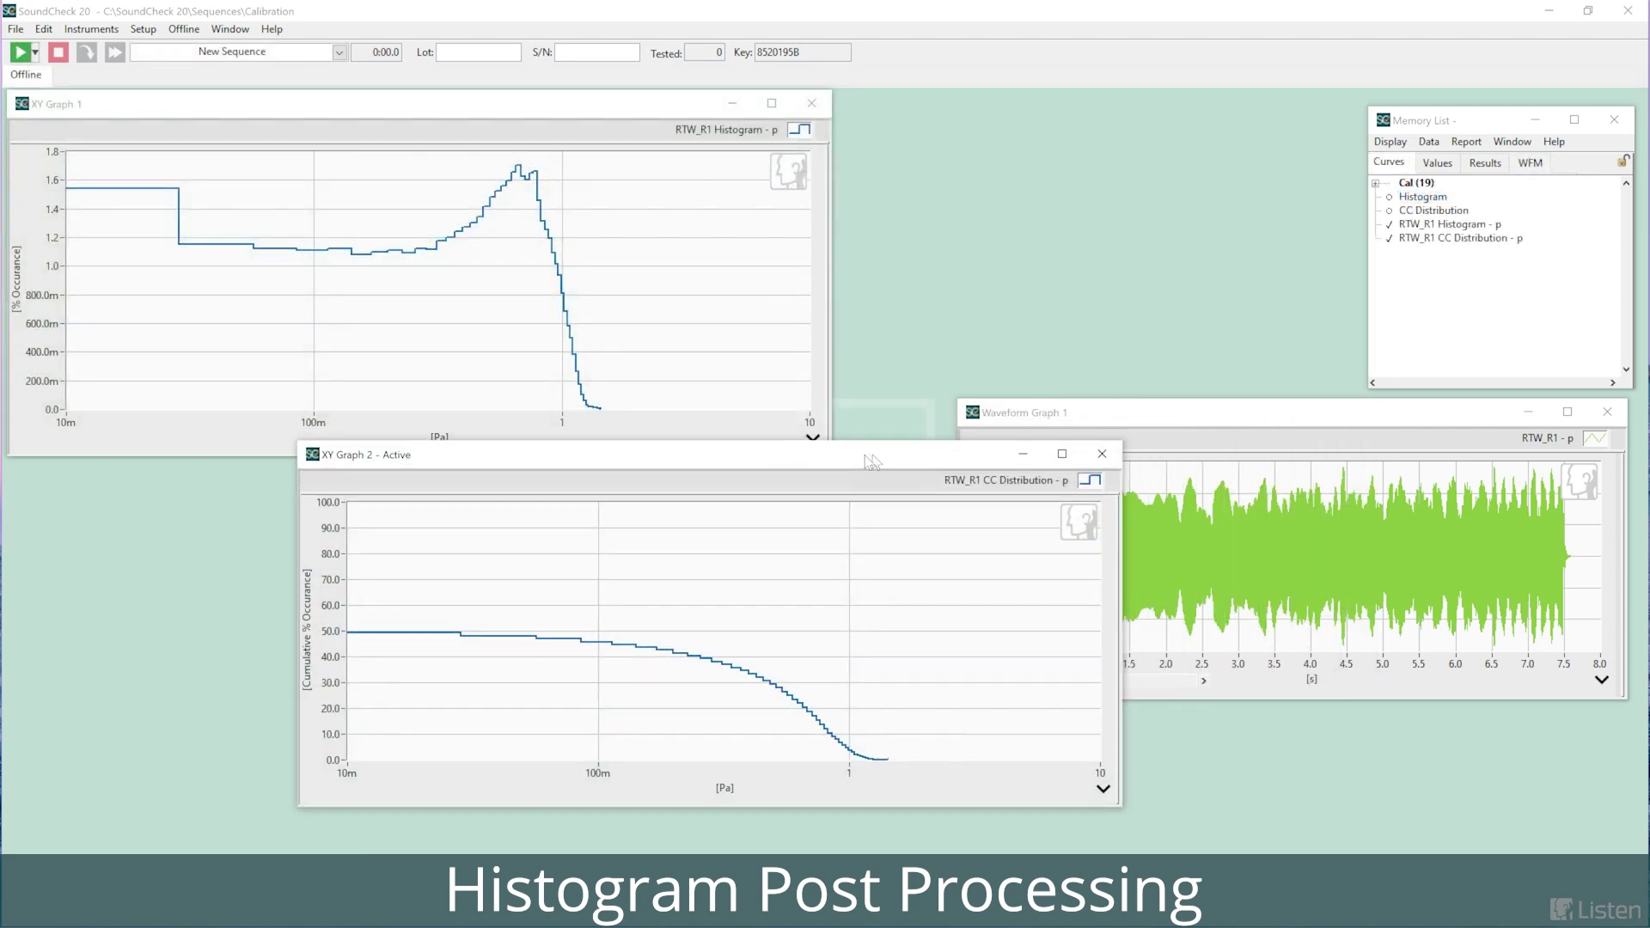
left_click_drag(872, 458, 581, 476)
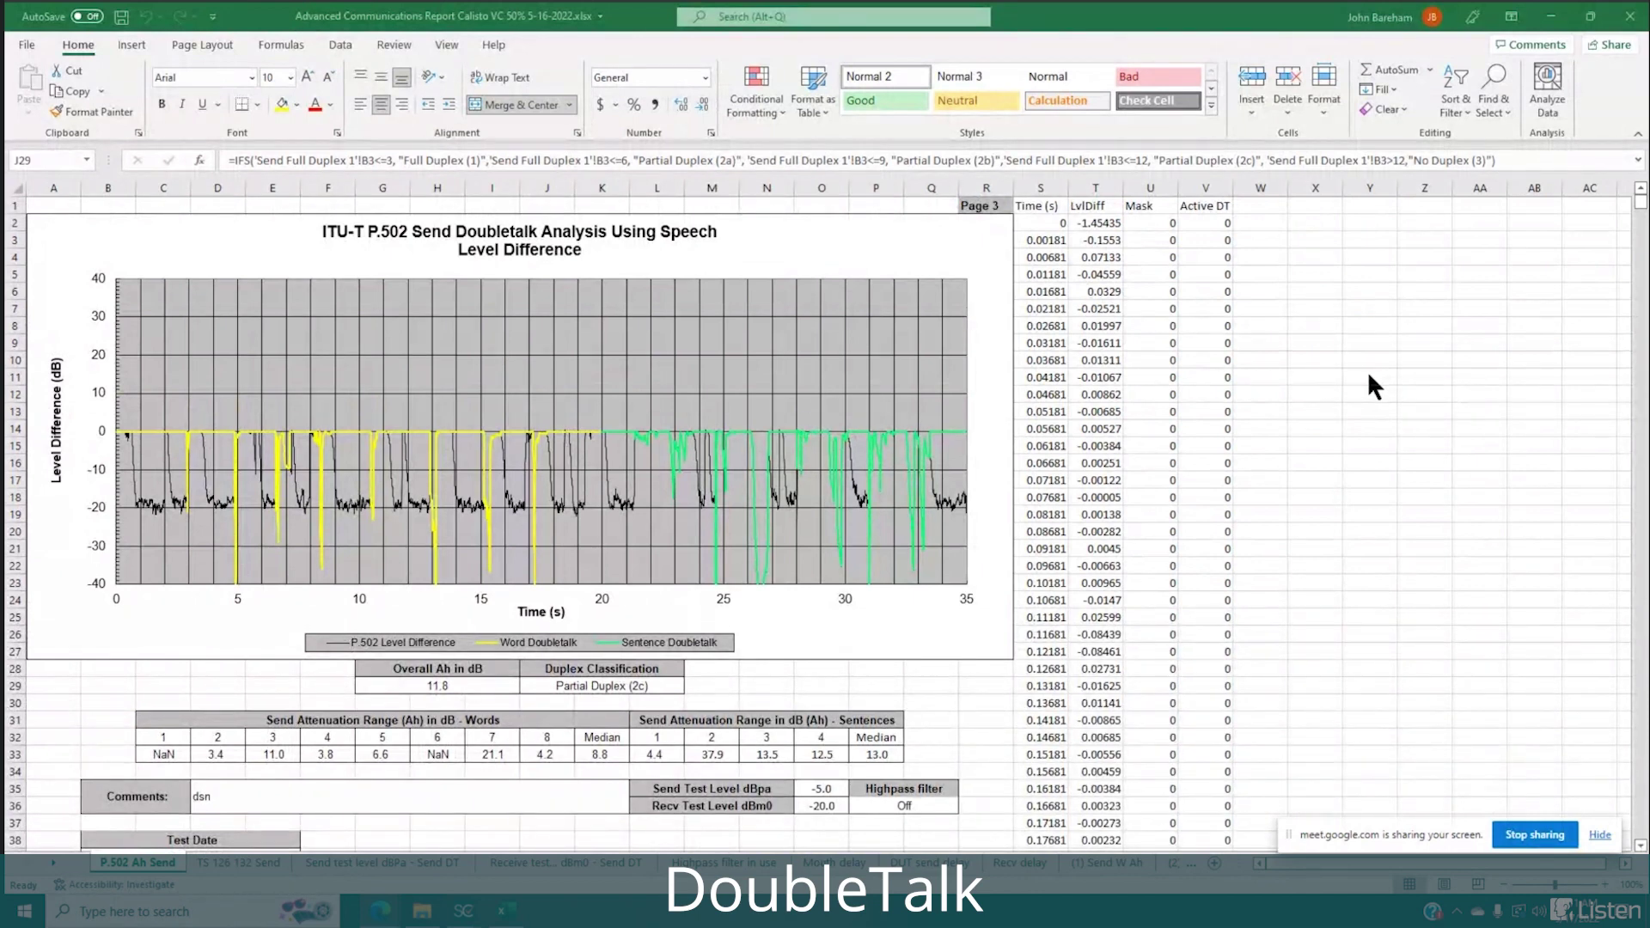
Review the doubletalk results on the TS 126 132 Send sheet in the Excel report.
left_click(219, 862)
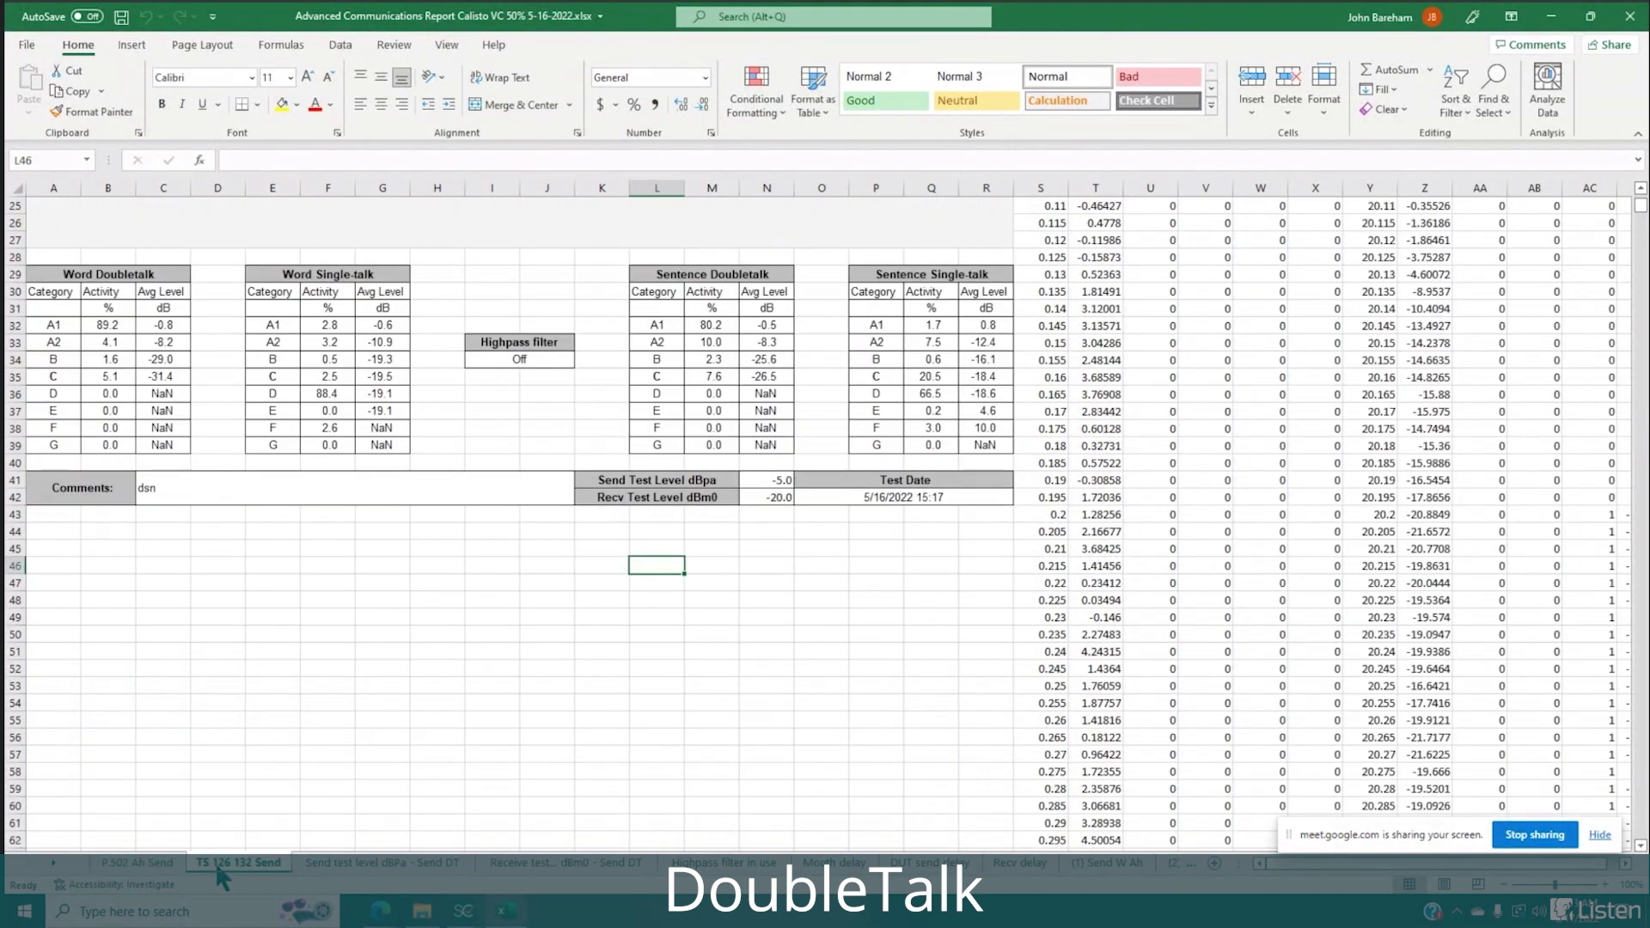
scroll(385, 679, "up", 3)
scroll(385, 680, "up", 3)
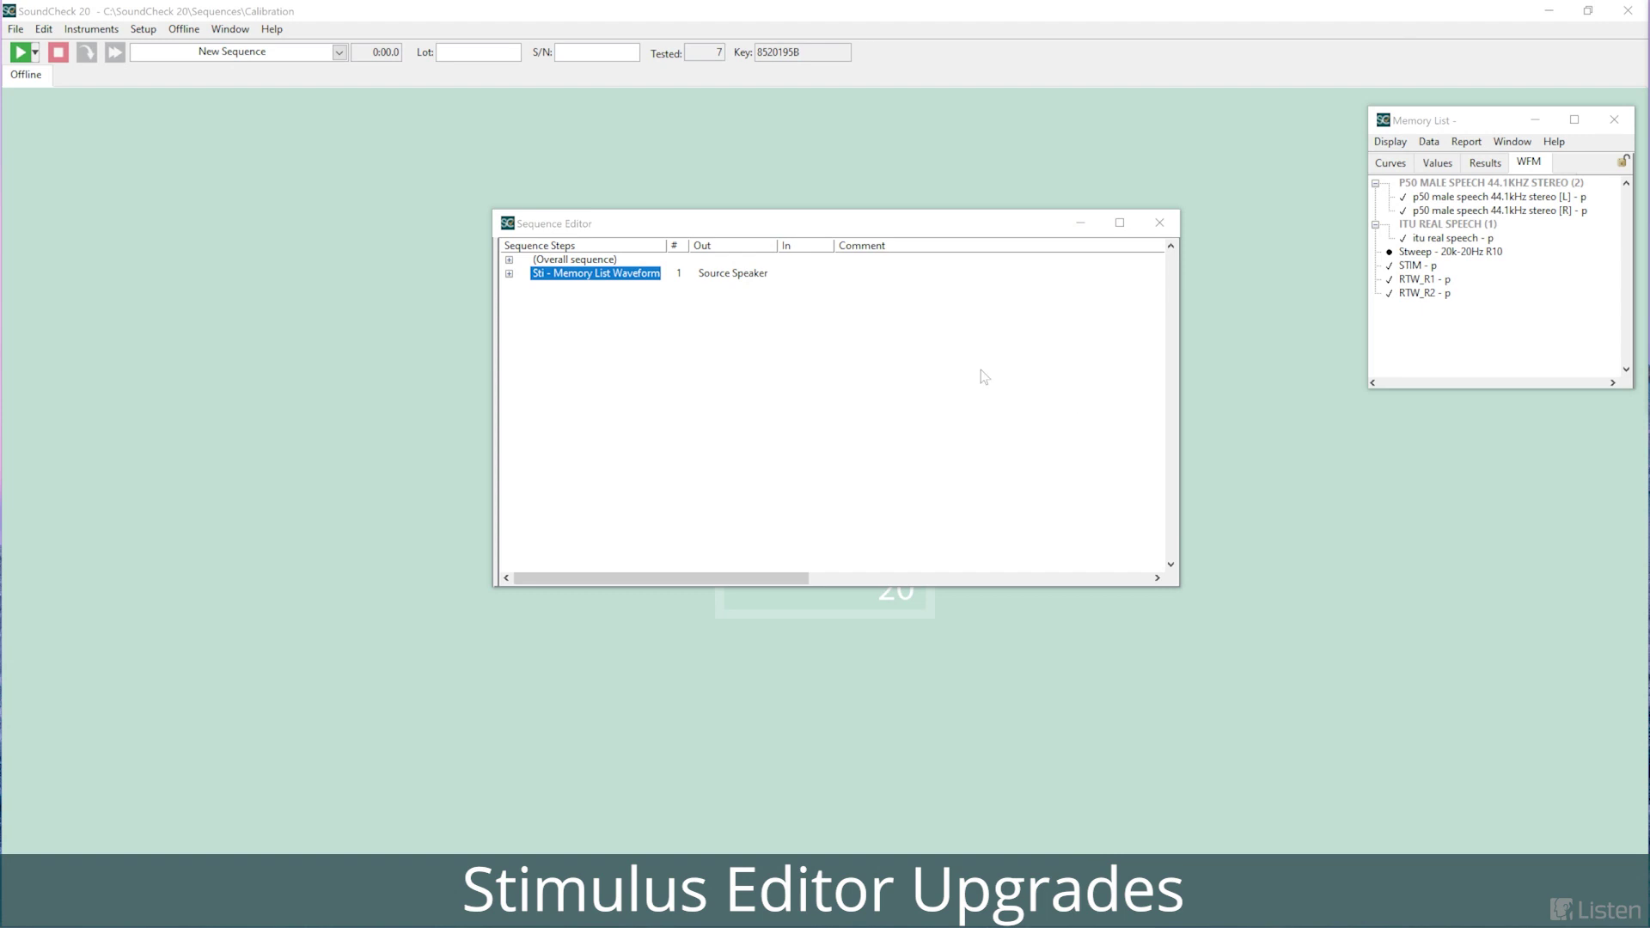
Change the sequence's stimulus type to Memory List Waveform and update it with p50 male speech 44.1kHz stereo [L] - p.
double_click(618, 271)
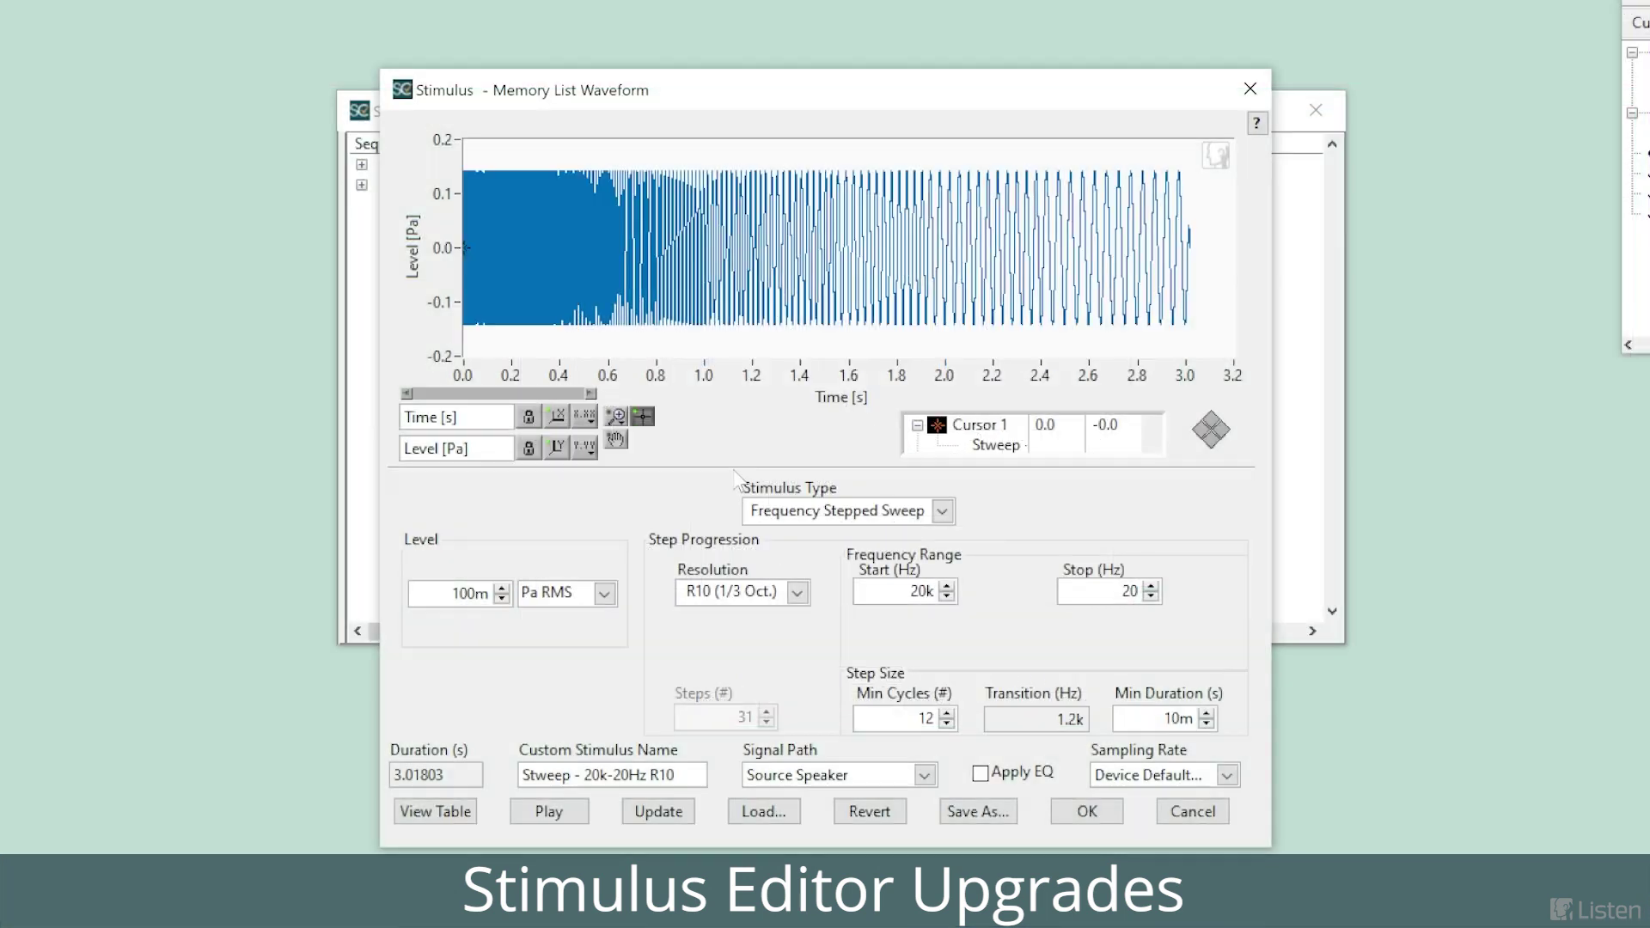
left_click(942, 511)
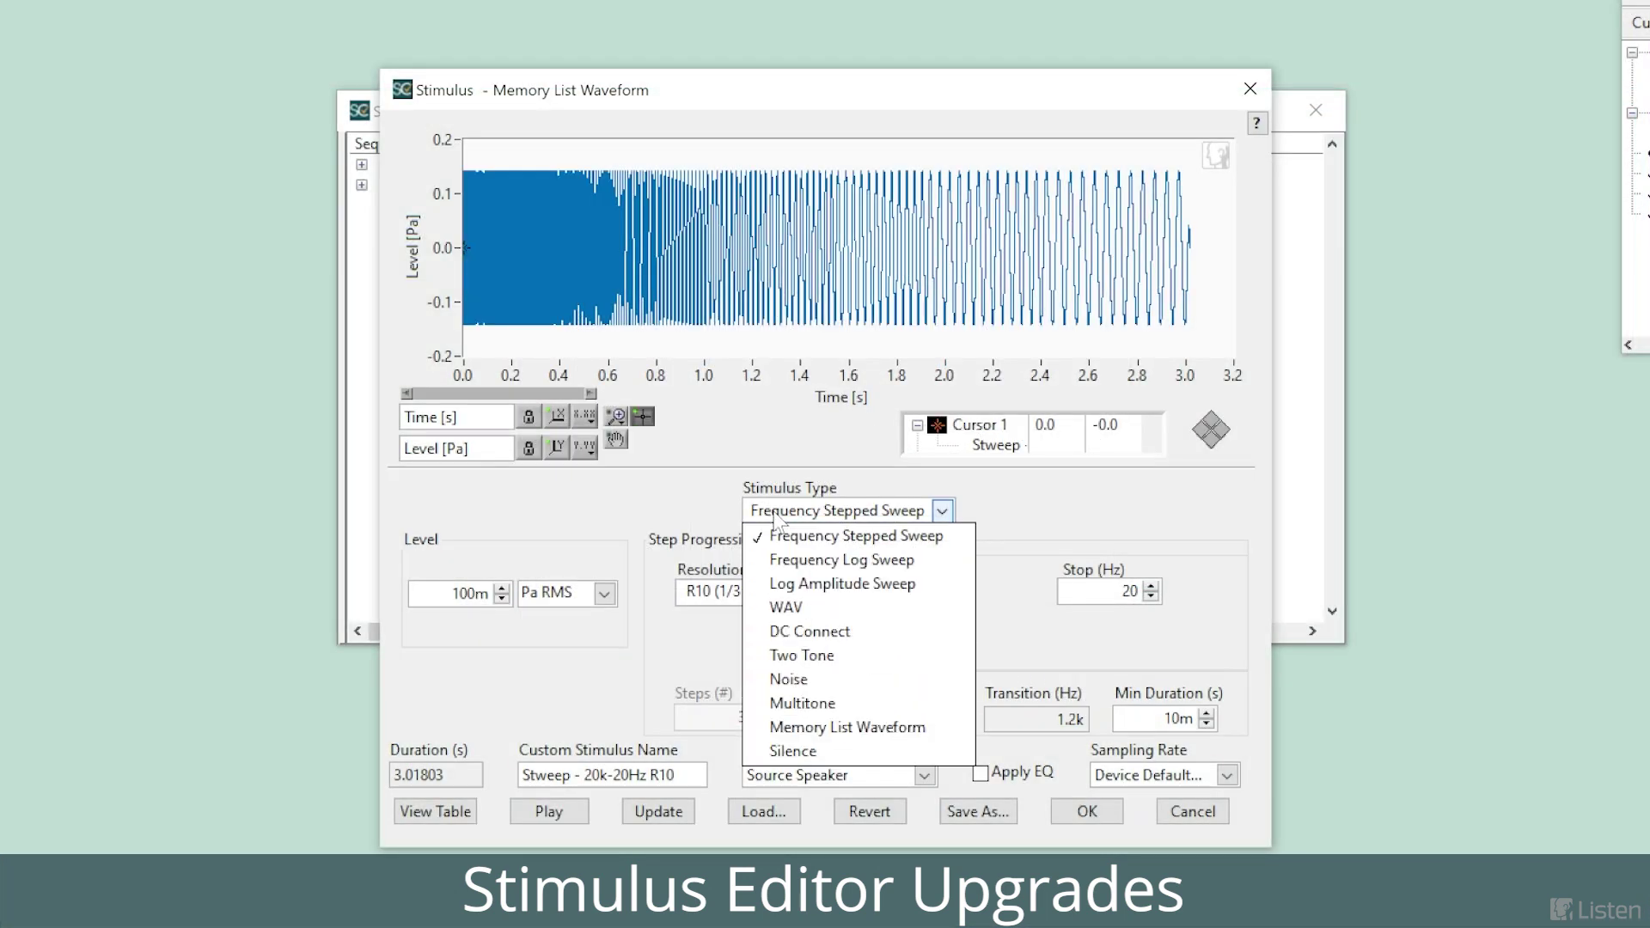
left_click(956, 737)
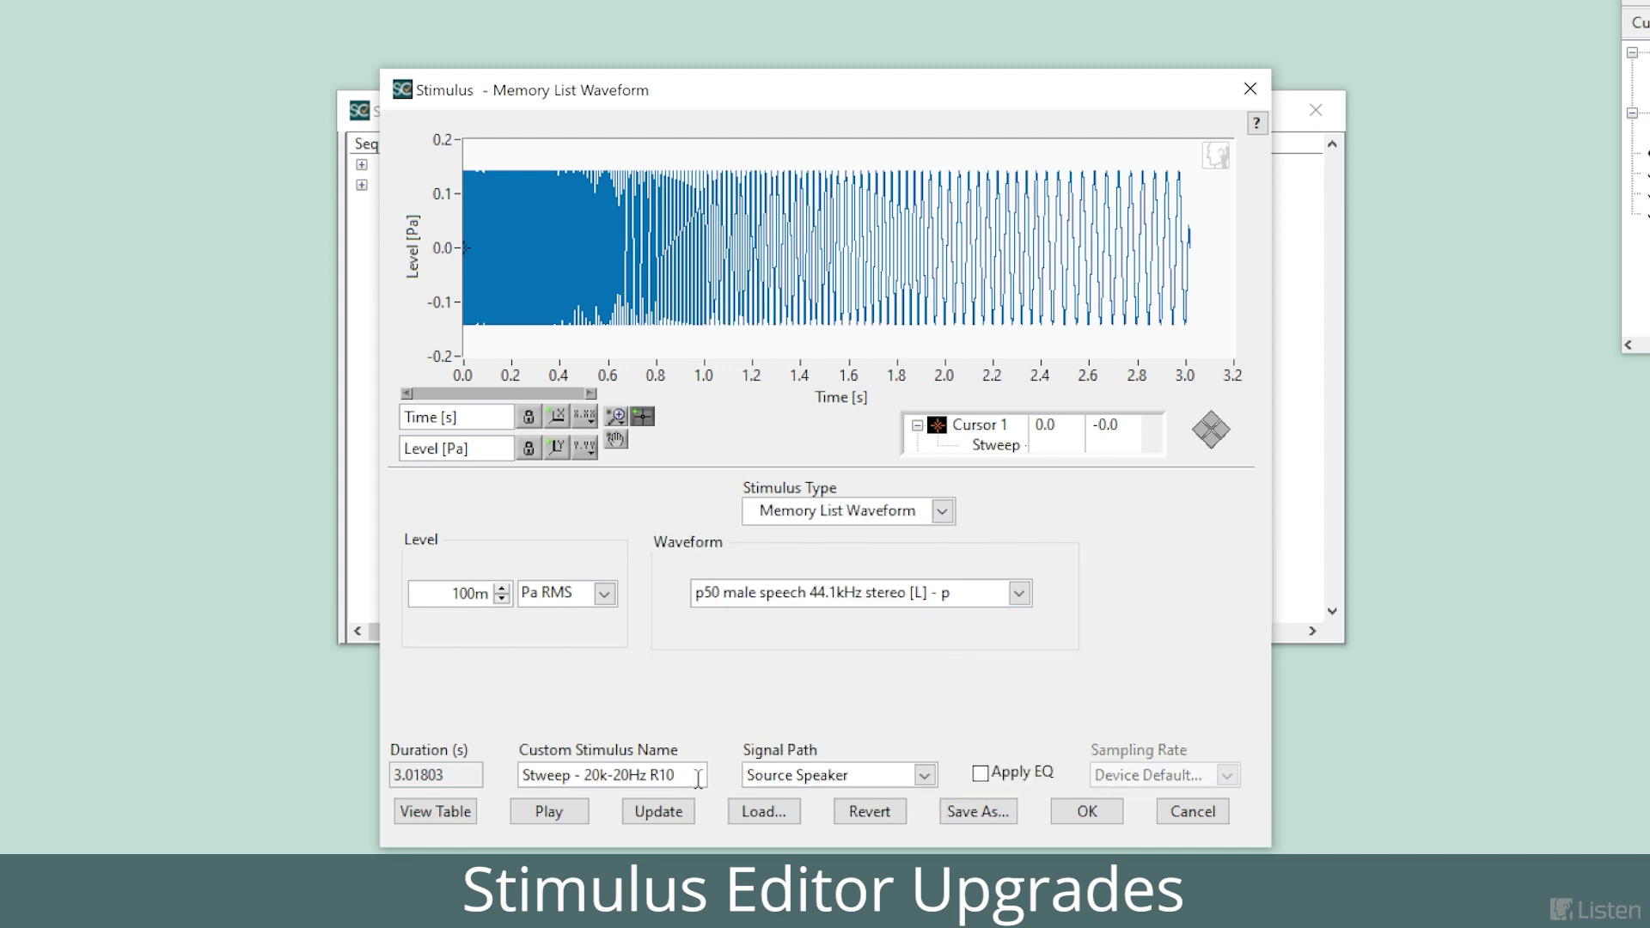
left_click(658, 811)
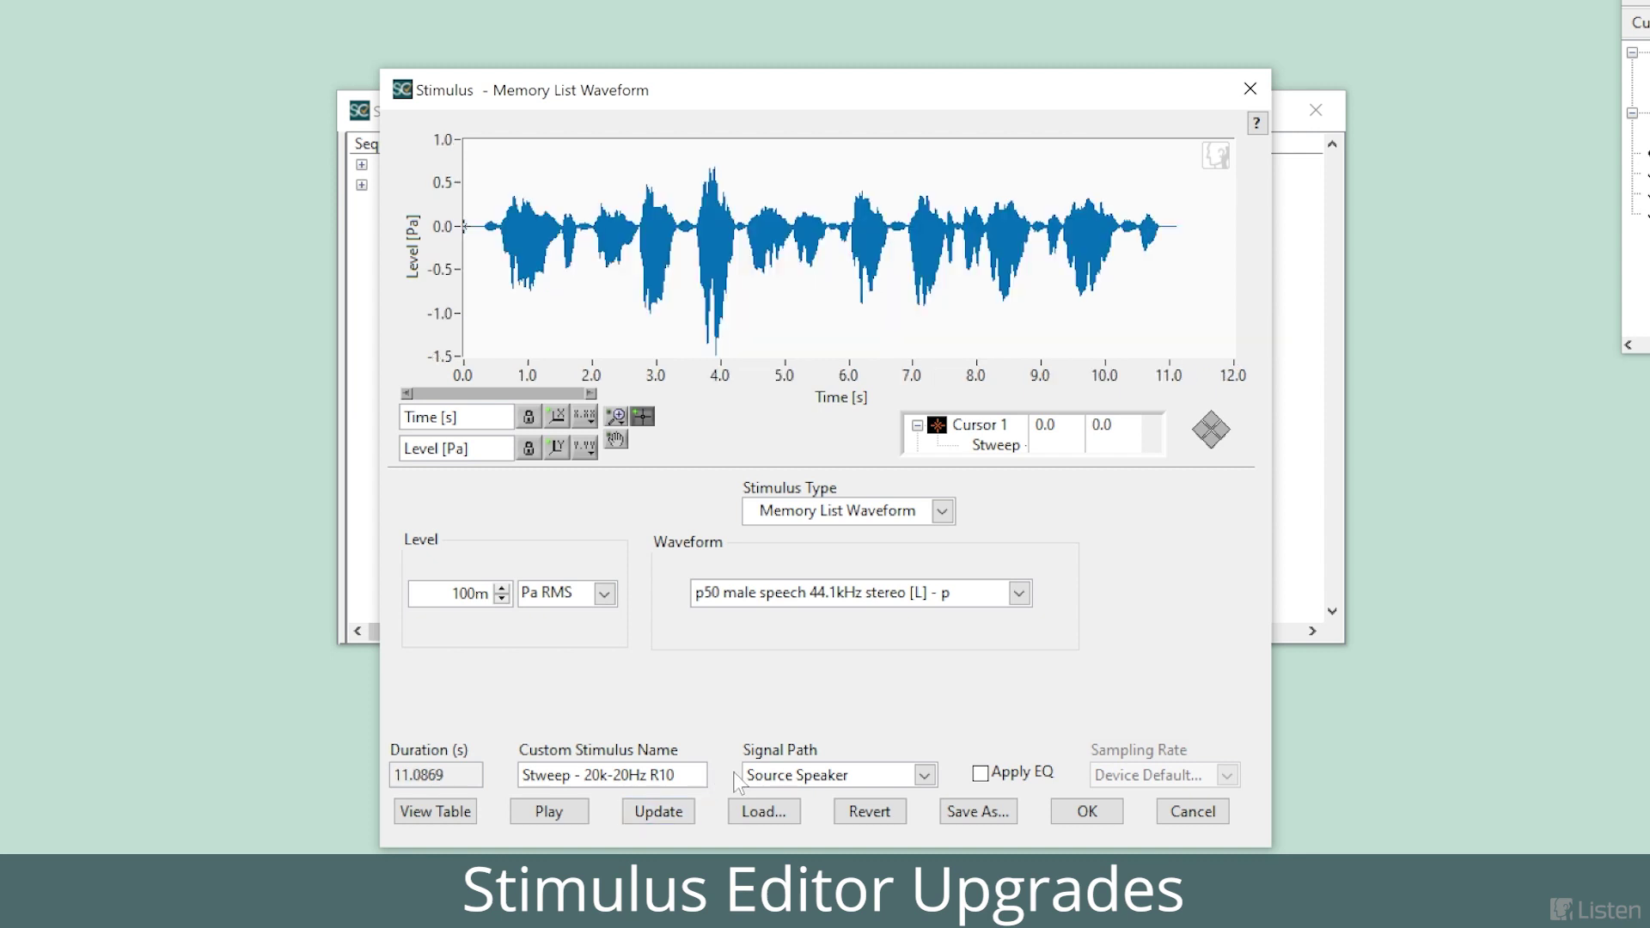
Change the stimulus waveform to itu real speech - p, update the stimulus, and enable Apply EQ.
left_click(1019, 593)
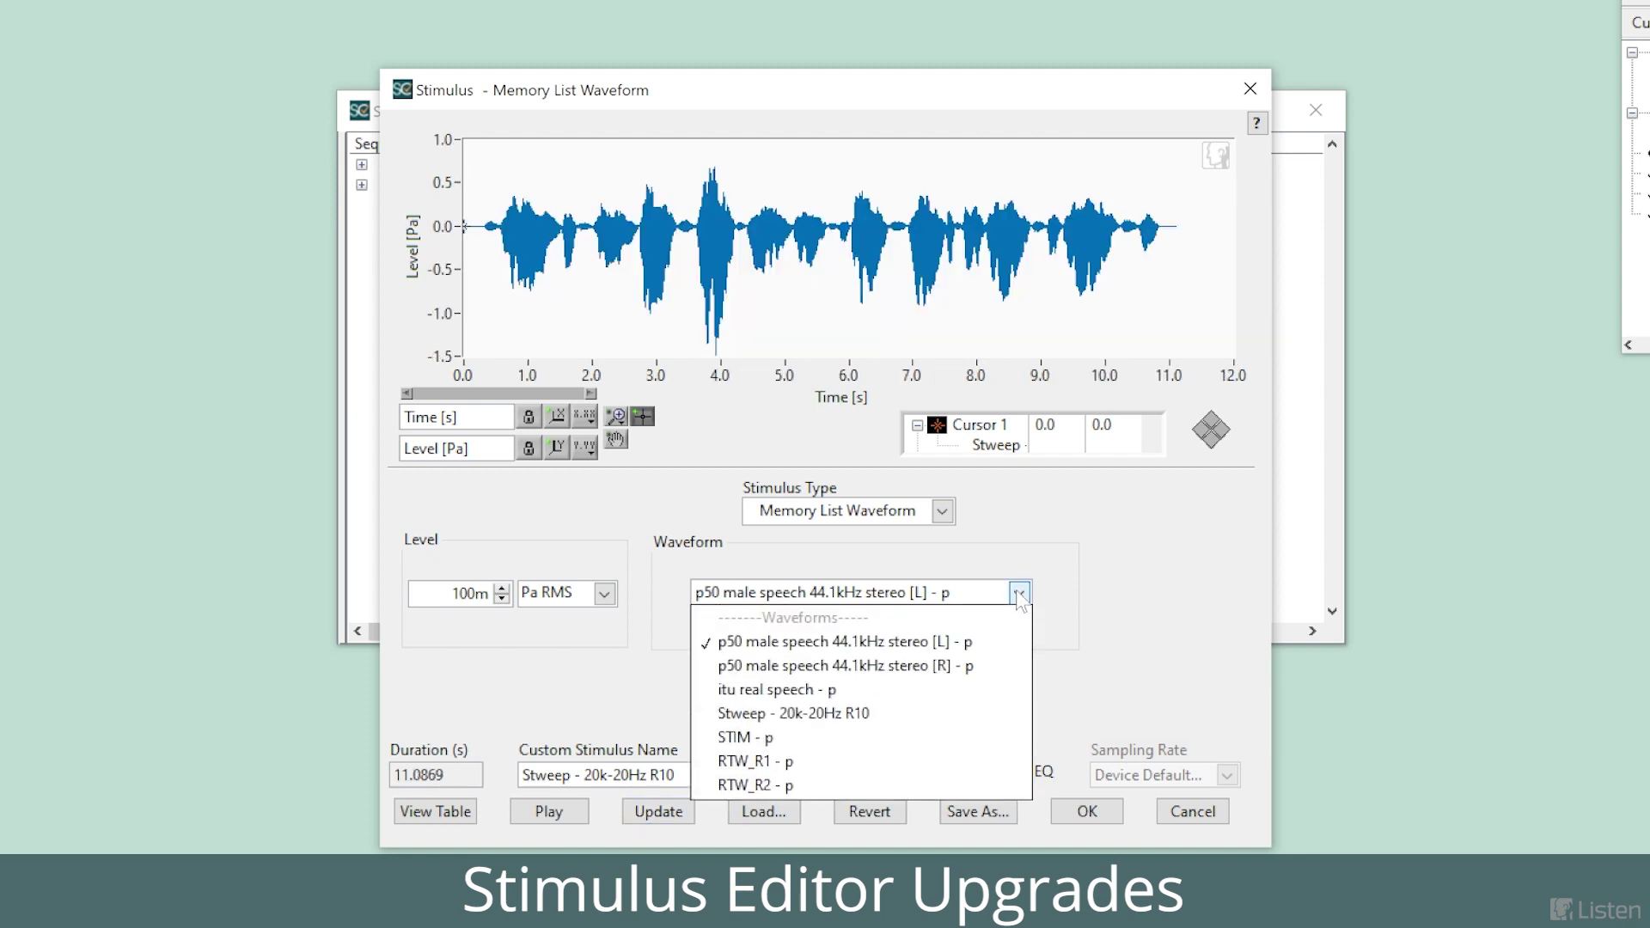
left_click(961, 703)
left_click(669, 820)
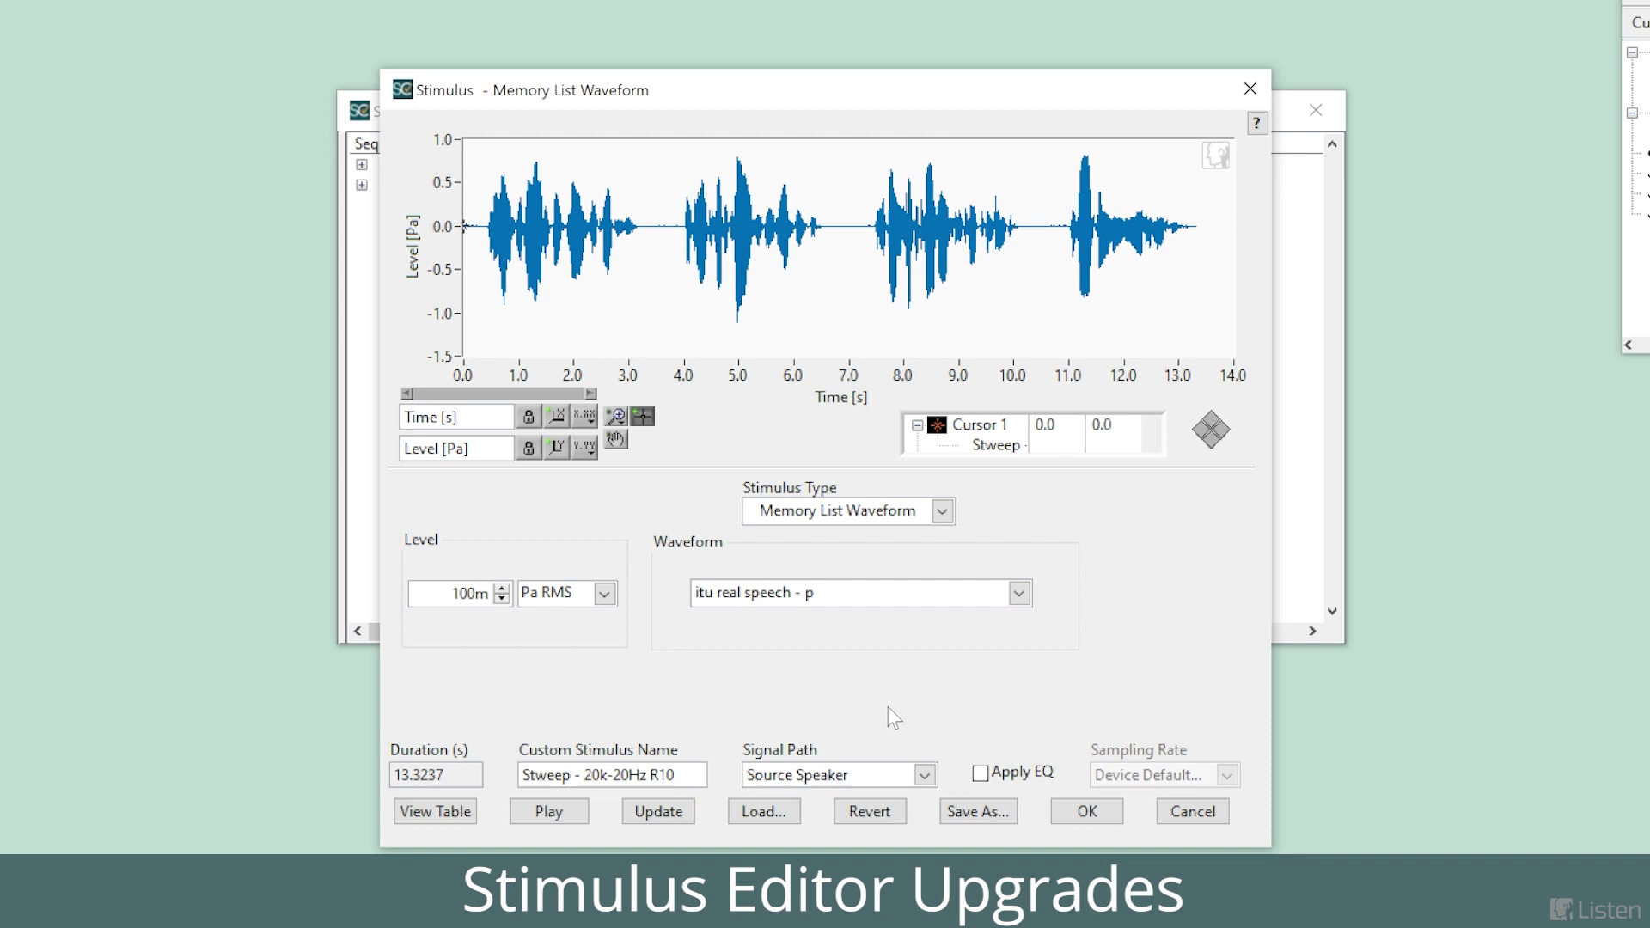
left_click(980, 774)
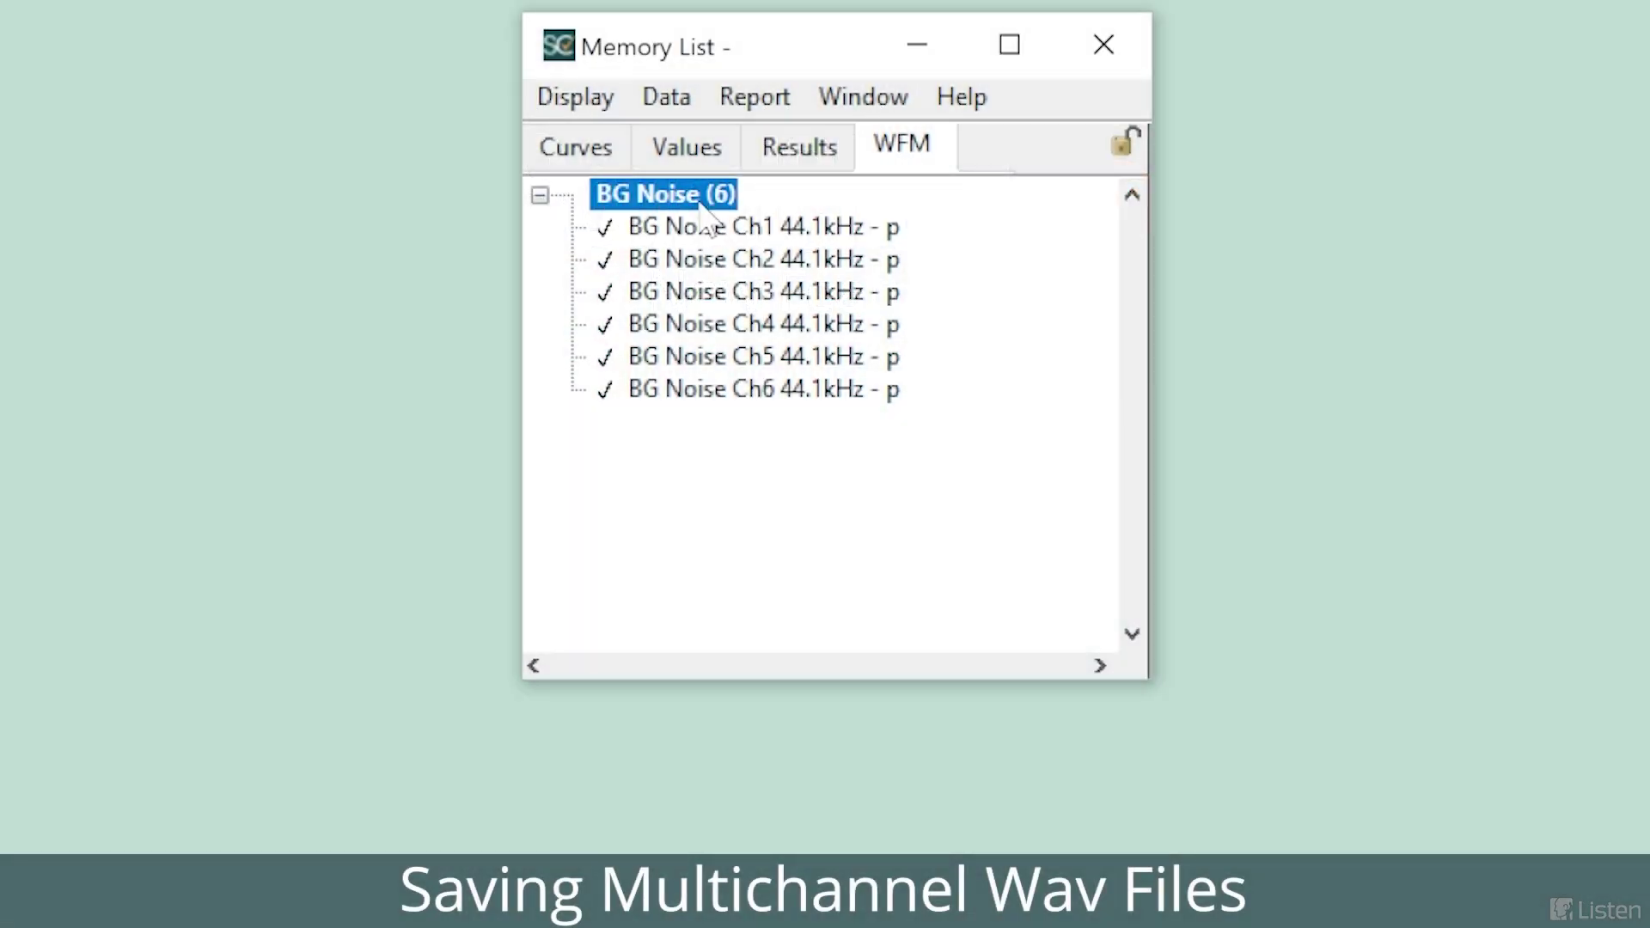
Save the BG Noise group as a WAV file named BG Noise 6 Channel, normalized to peak at 24-bit depth.
left_click(674, 103)
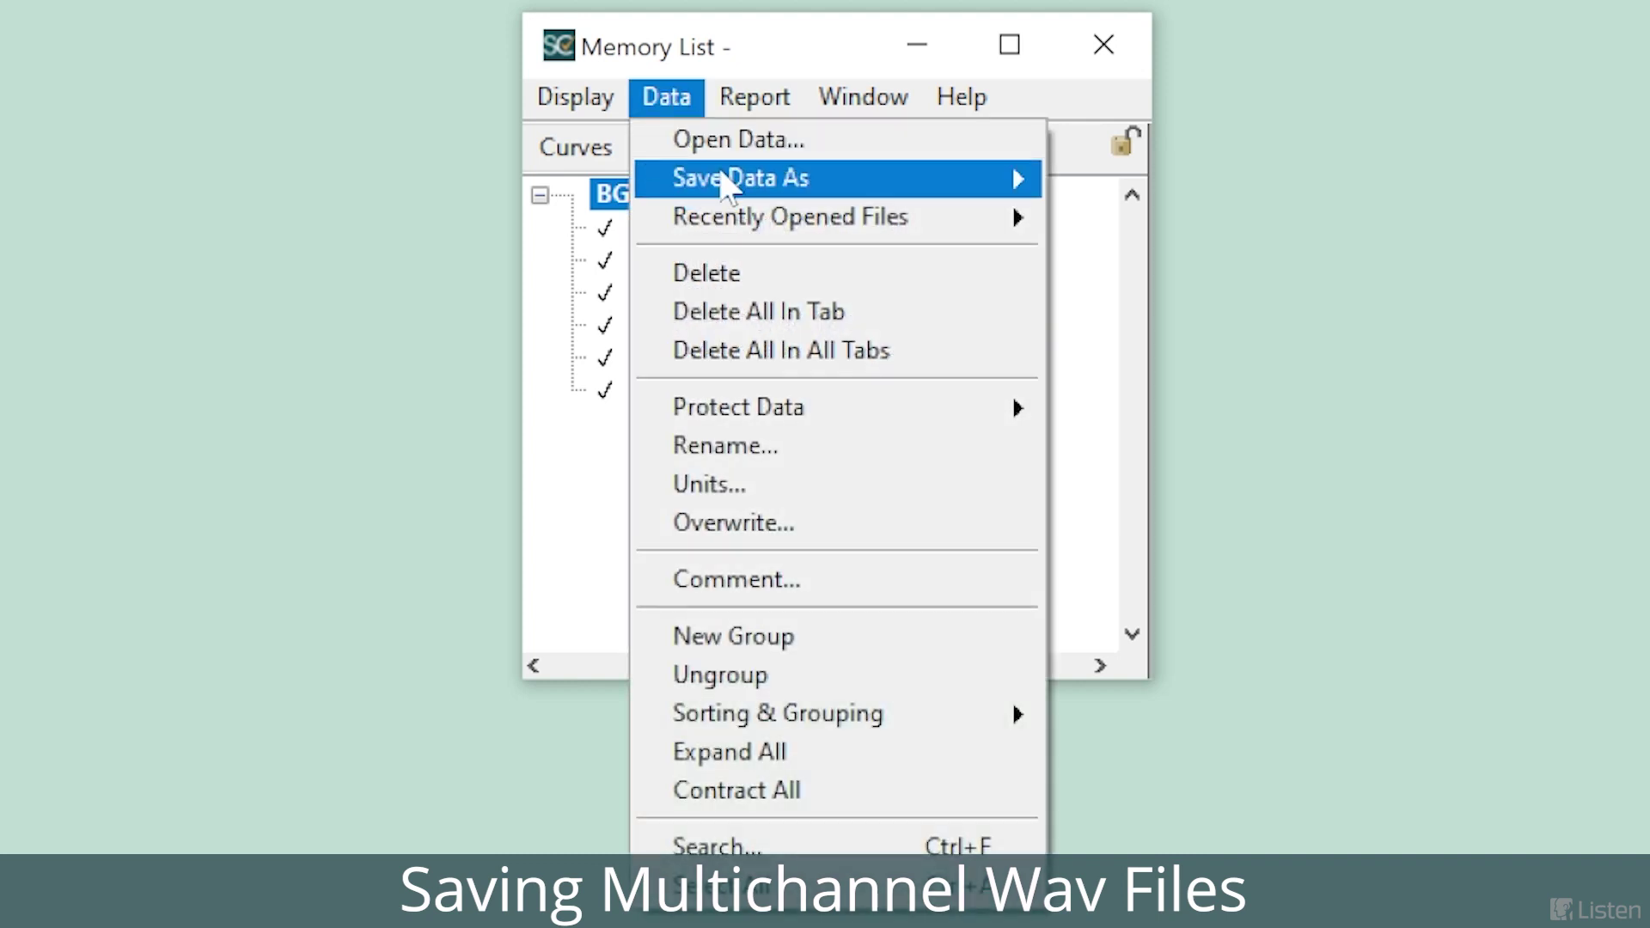
mouse_move(731, 181)
left_click(1151, 255)
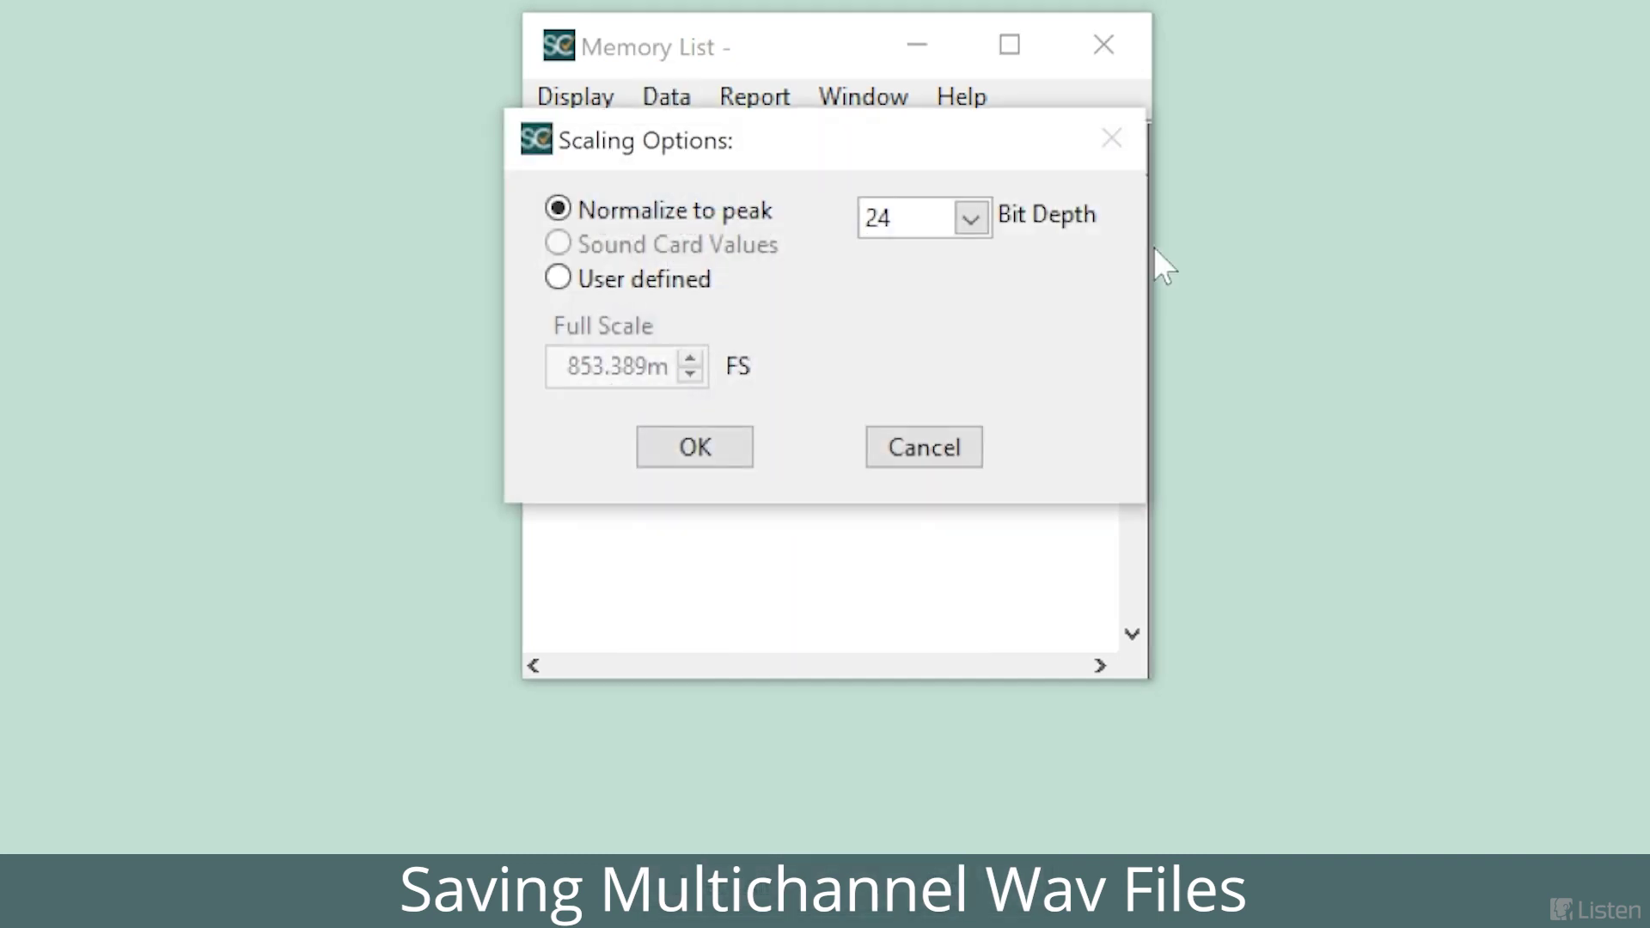
left_click(739, 447)
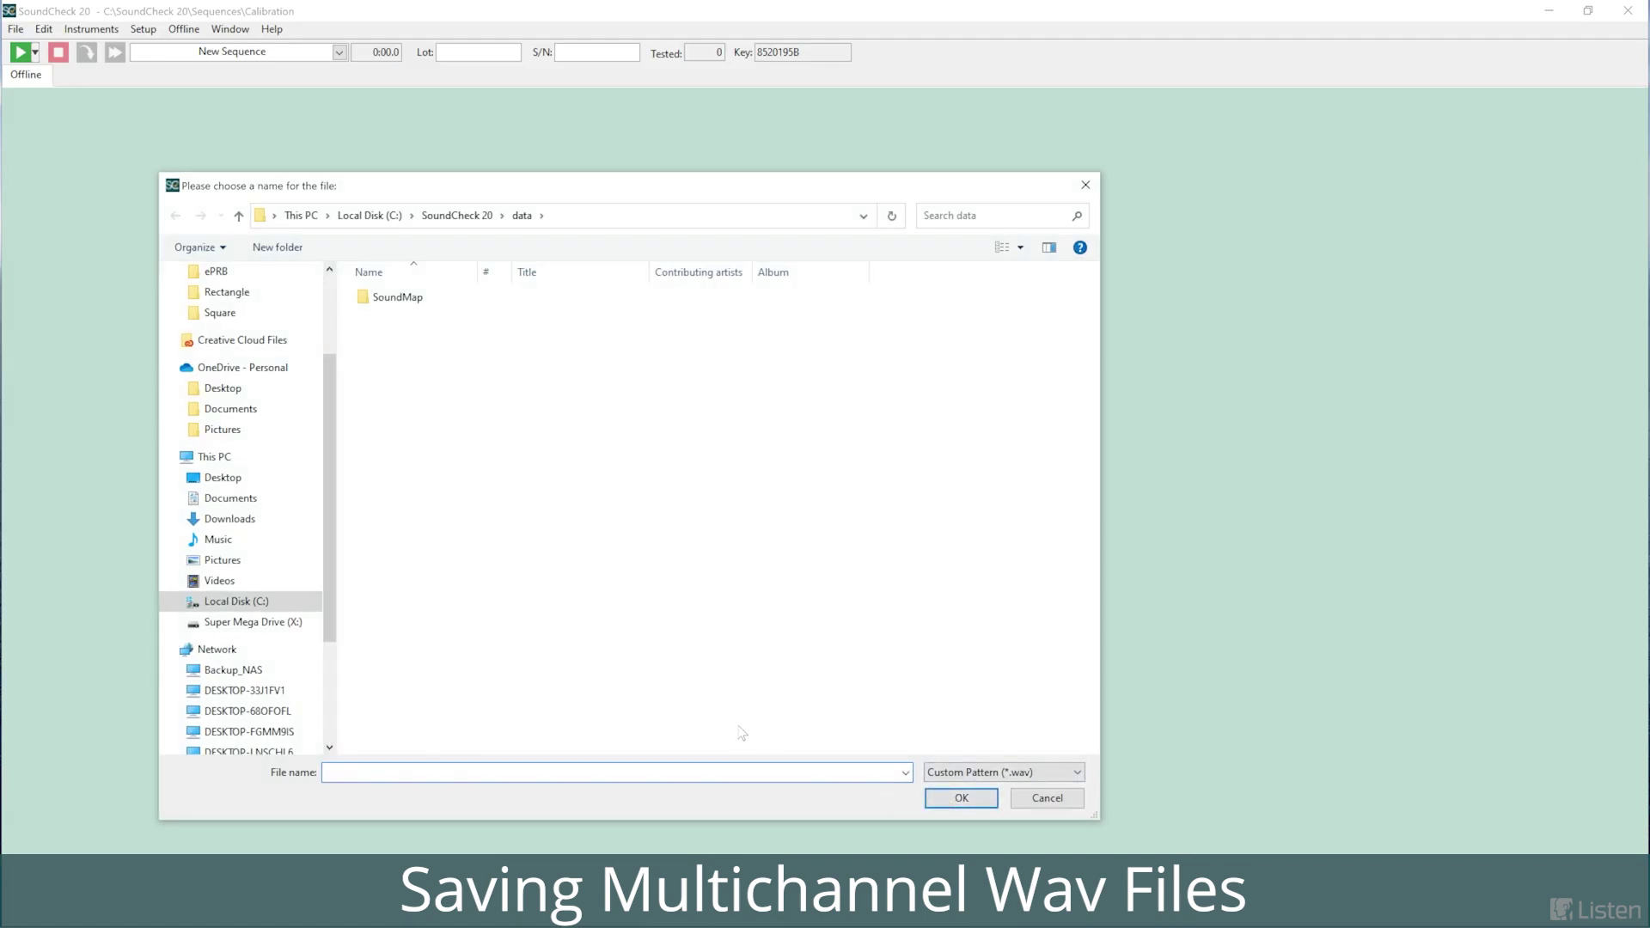
type("BG Noise 6 Channel")
key("Return")
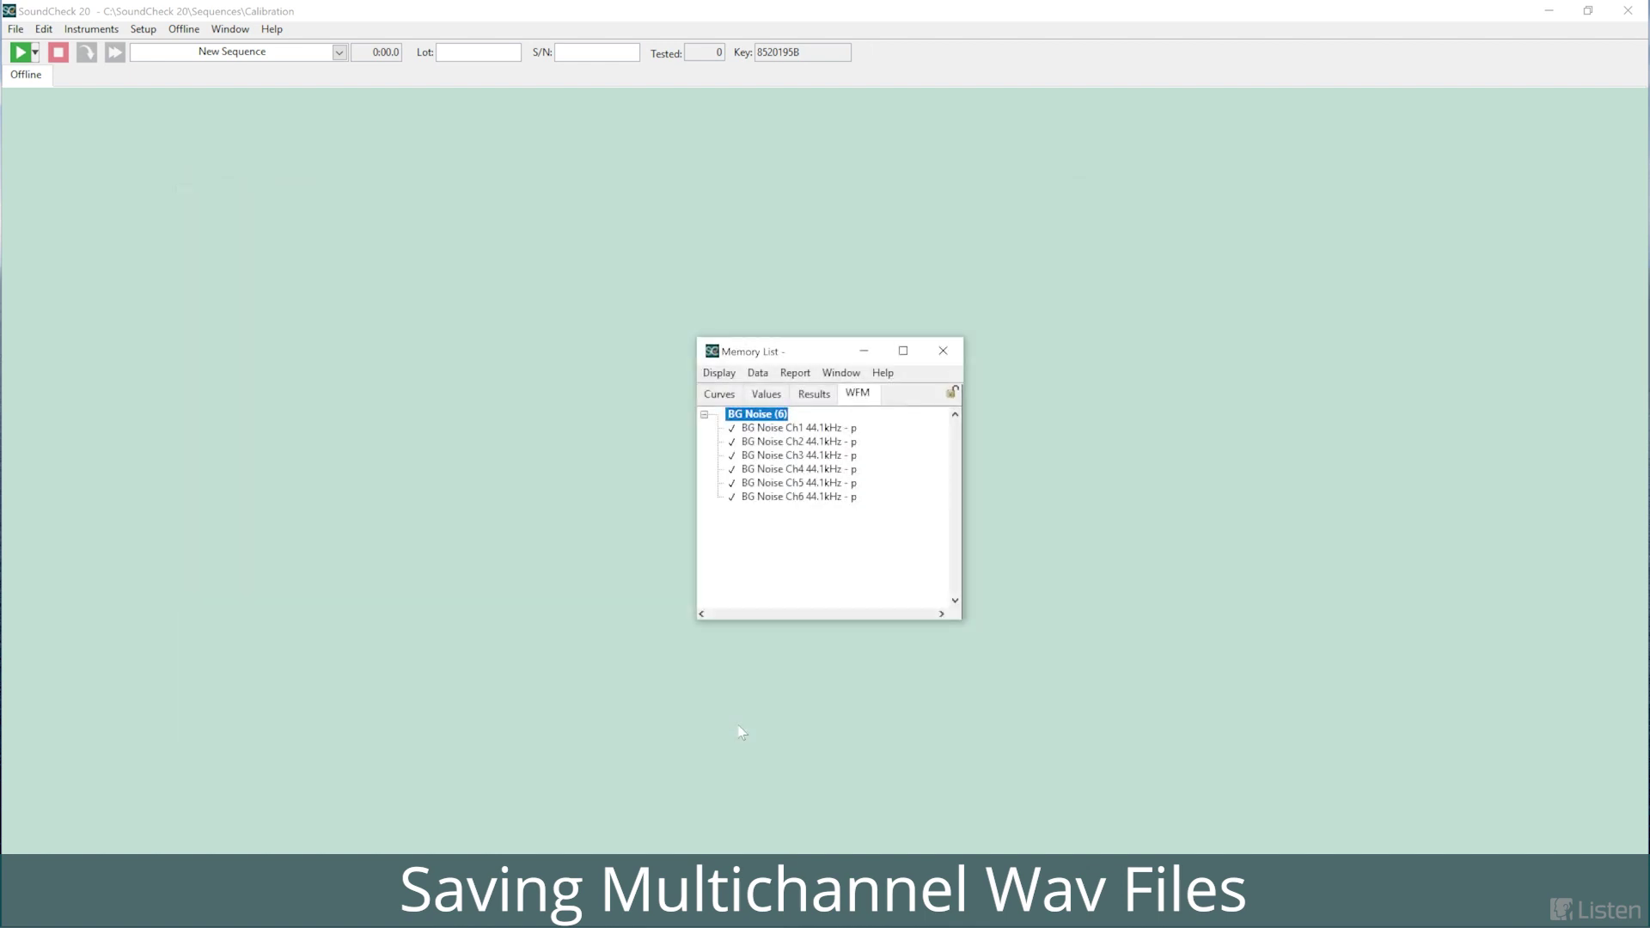